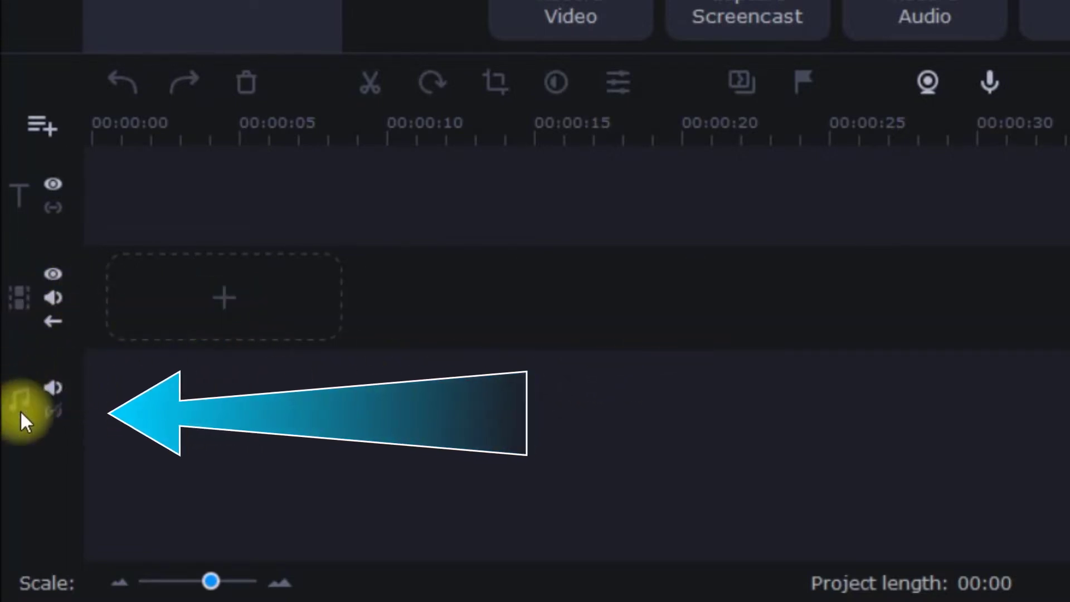
# Import all three video clips from the SAMPLE VIDEOS folder on the Desktop into the media bin
pyautogui.click(44, 125)
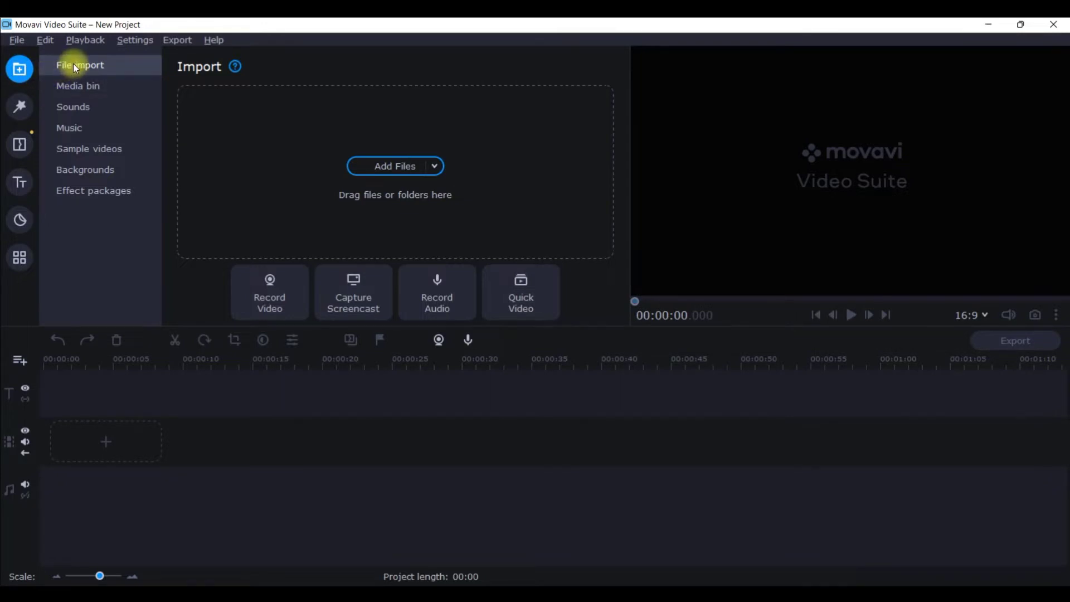
pyautogui.click(399, 161)
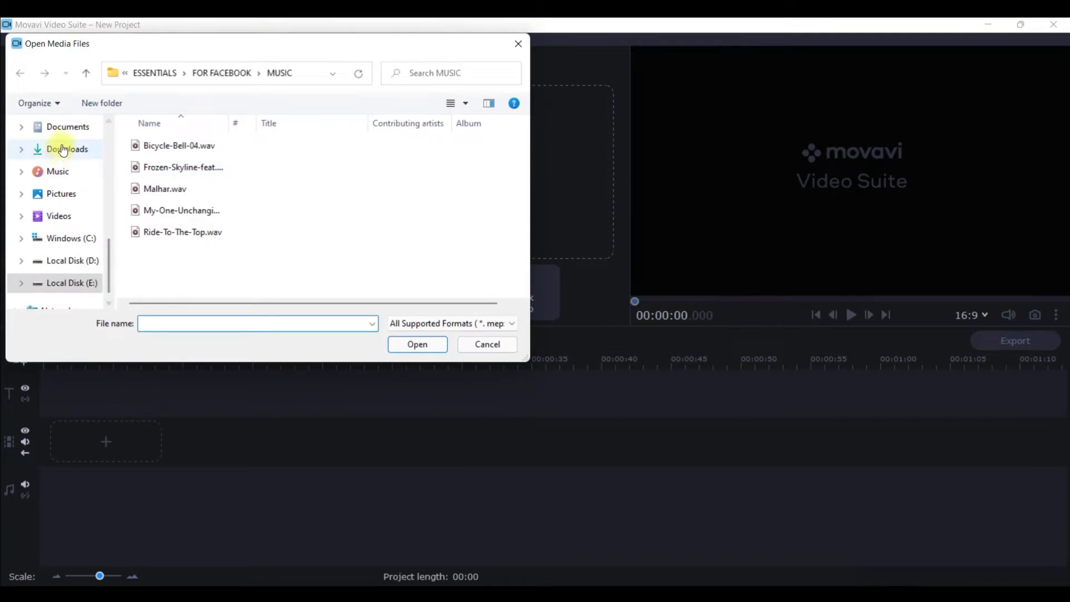
pyautogui.scroll(3, 74, 222)
pyautogui.scroll(1, 76, 223)
pyautogui.scroll(-2, 75, 222)
pyautogui.scroll(3, 78, 224)
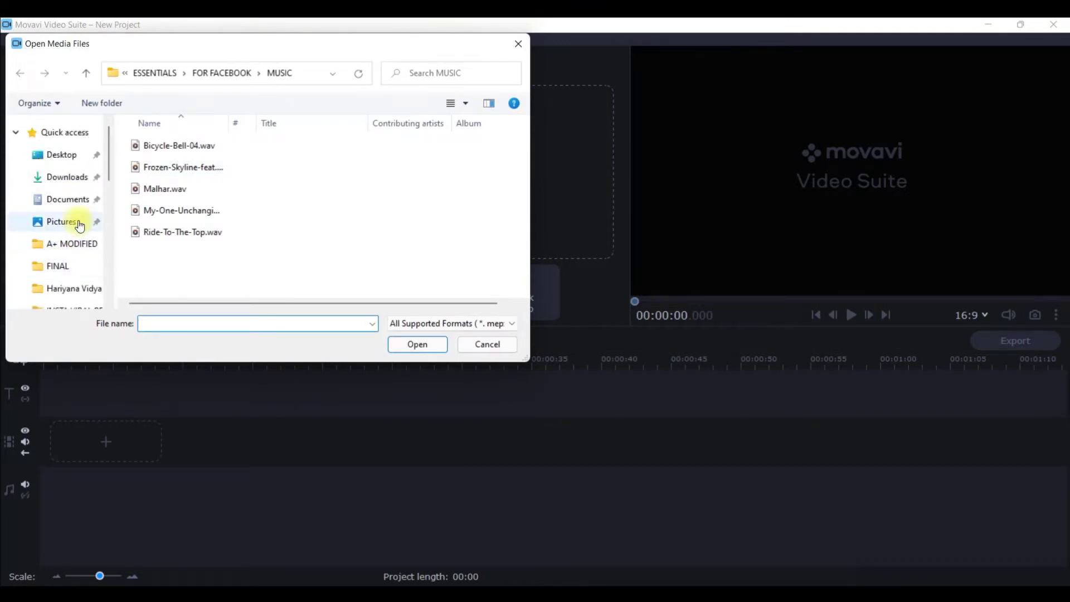
pyautogui.click(85, 156)
pyautogui.doubleClick(172, 193)
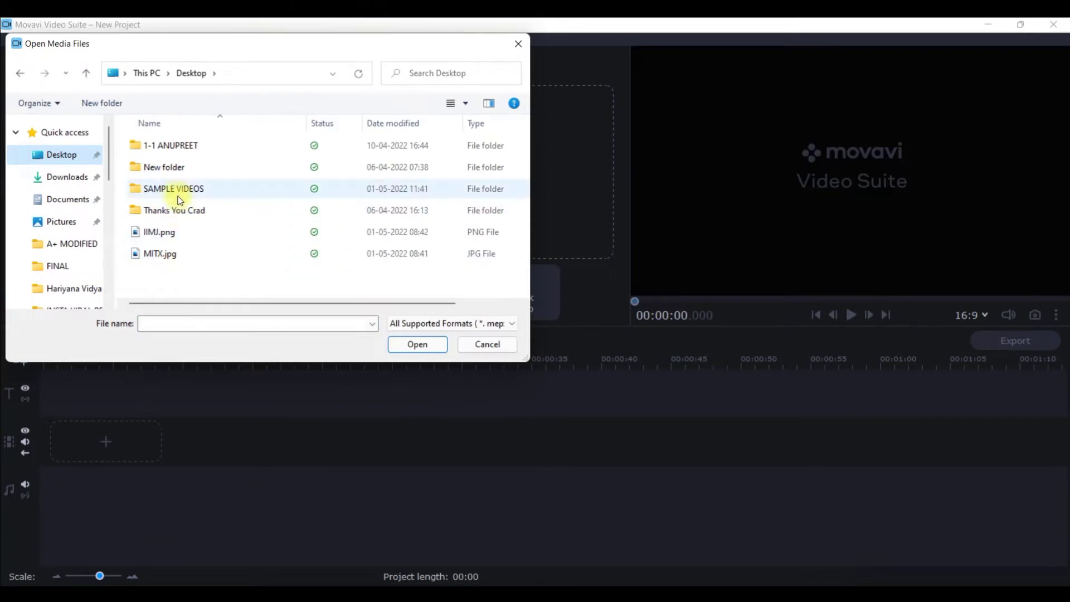
pyautogui.moveTo(396, 167); pyautogui.dragTo(133, 177)
pyautogui.click(417, 344)
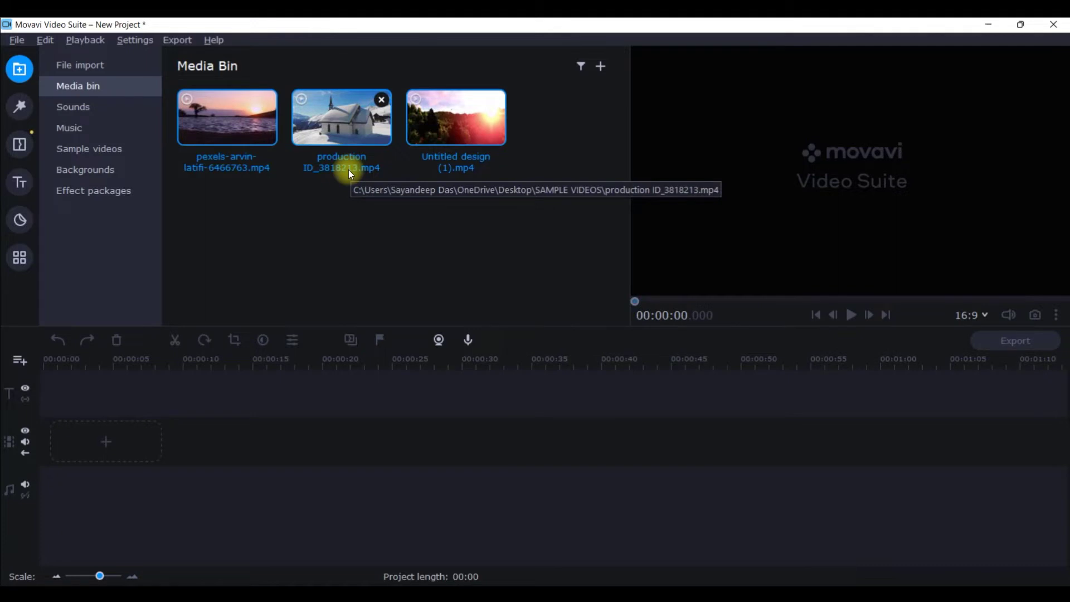
# Place the three imported clips on the video track and delete the linked audio of the snowy church clip
pyautogui.moveTo(245, 115); pyautogui.dragTo(35, 417)
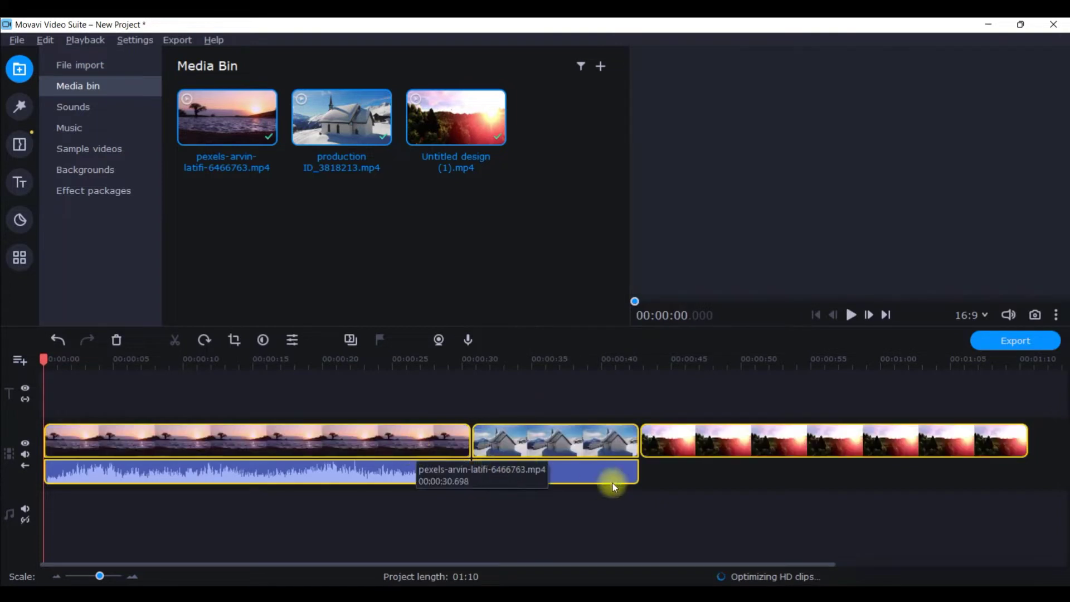
pyautogui.click(510, 432)
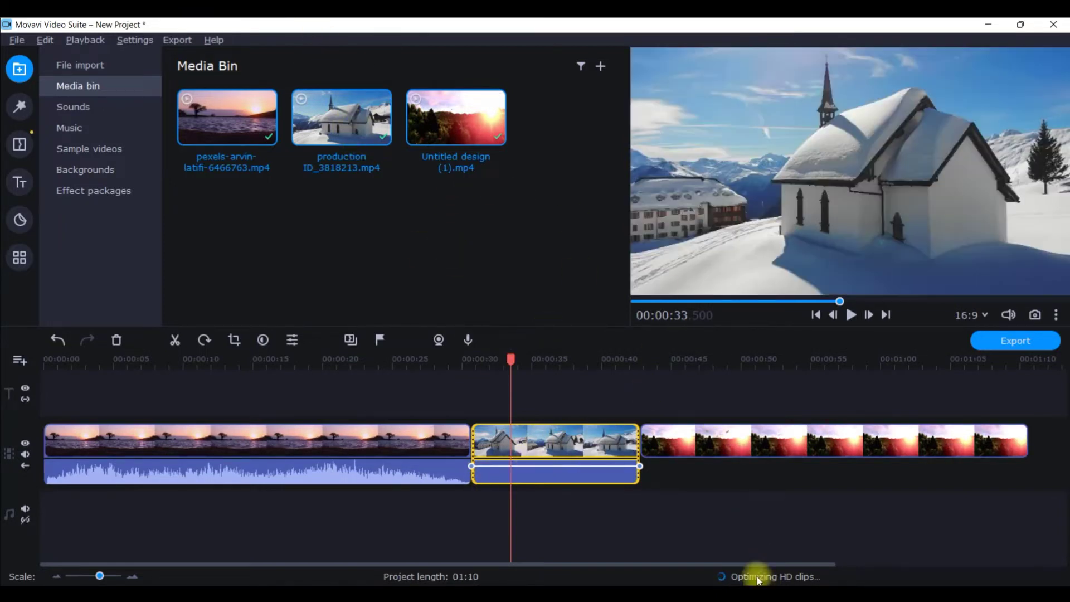
pyautogui.click(514, 470)
pyautogui.press('Delete')
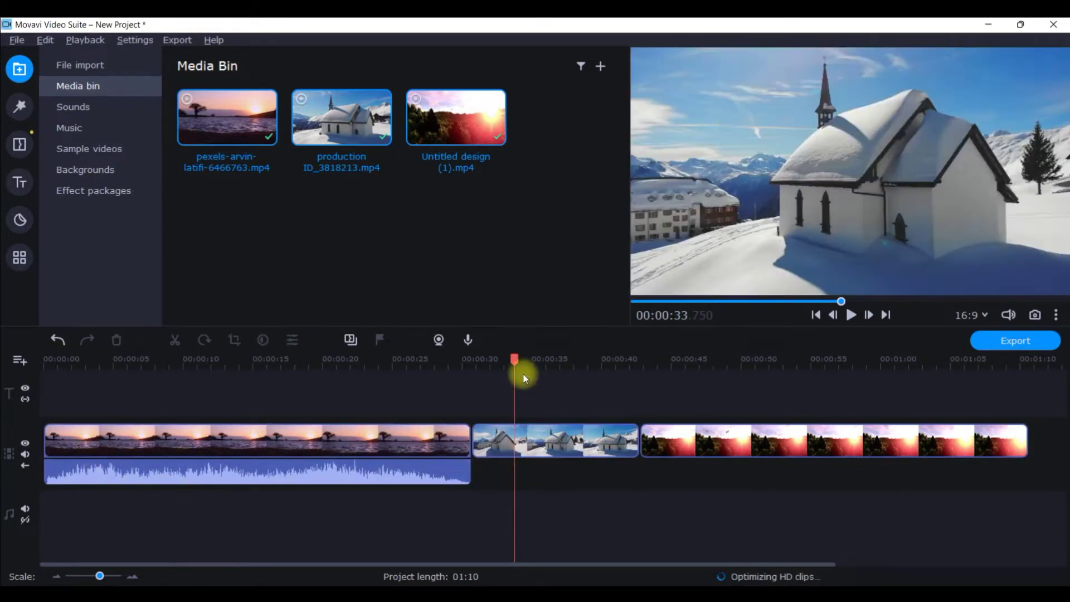
# Split the sunset lake clip at 00:00:27.950, where its picture turns black, and delete the black end piece
pyautogui.moveTo(513, 358); pyautogui.dragTo(6, 440)
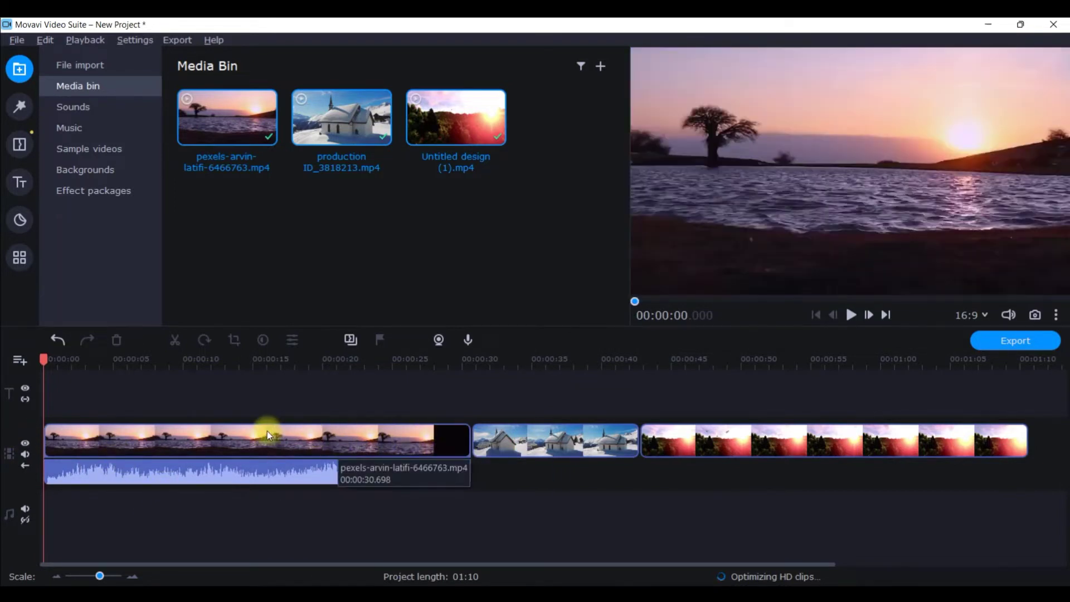
pyautogui.moveTo(42, 357); pyautogui.dragTo(436, 382)
pyautogui.rightClick(433, 462)
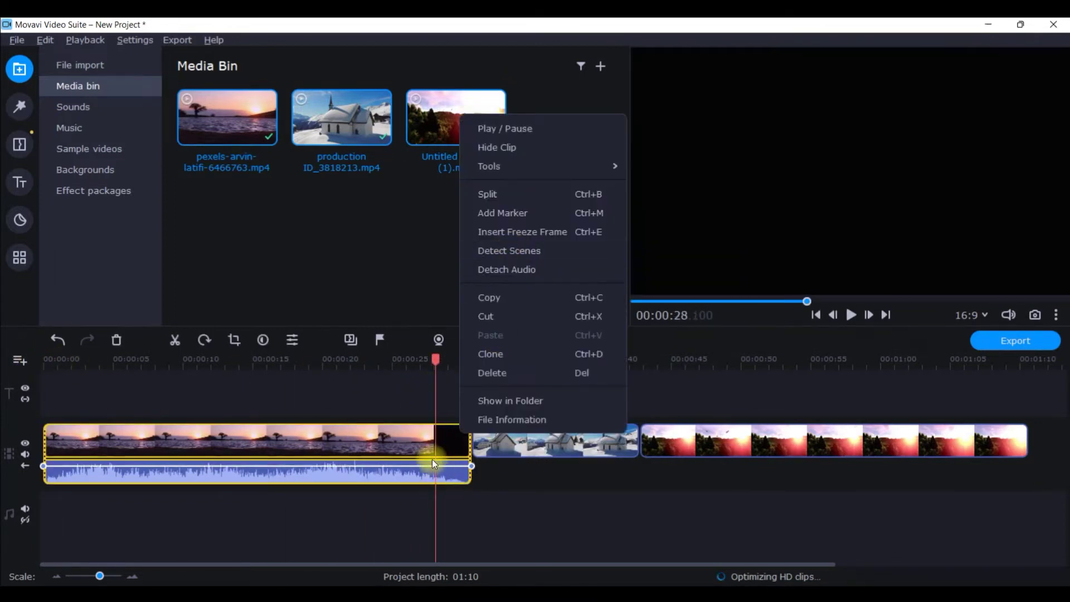
pyautogui.click(448, 464)
pyautogui.moveTo(448, 365); pyautogui.dragTo(434, 367)
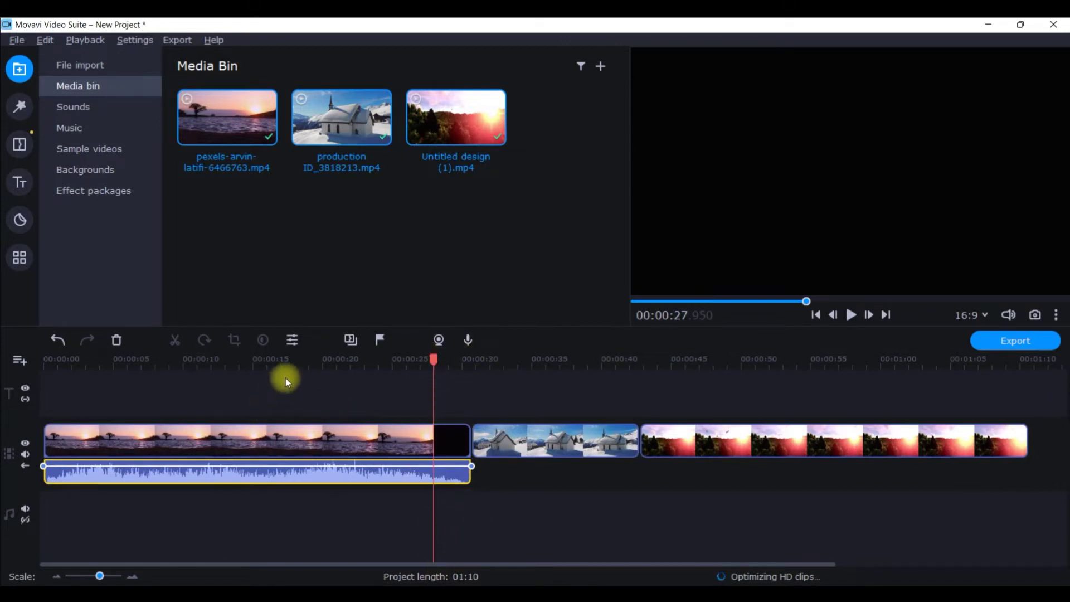
pyautogui.rightClick(444, 443)
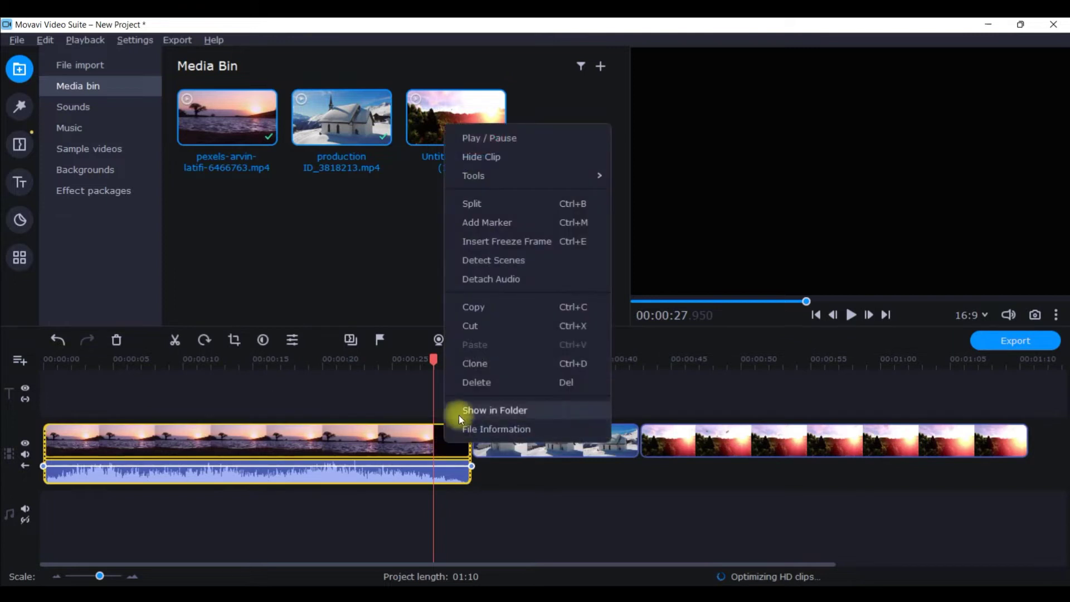
pyautogui.click(486, 201)
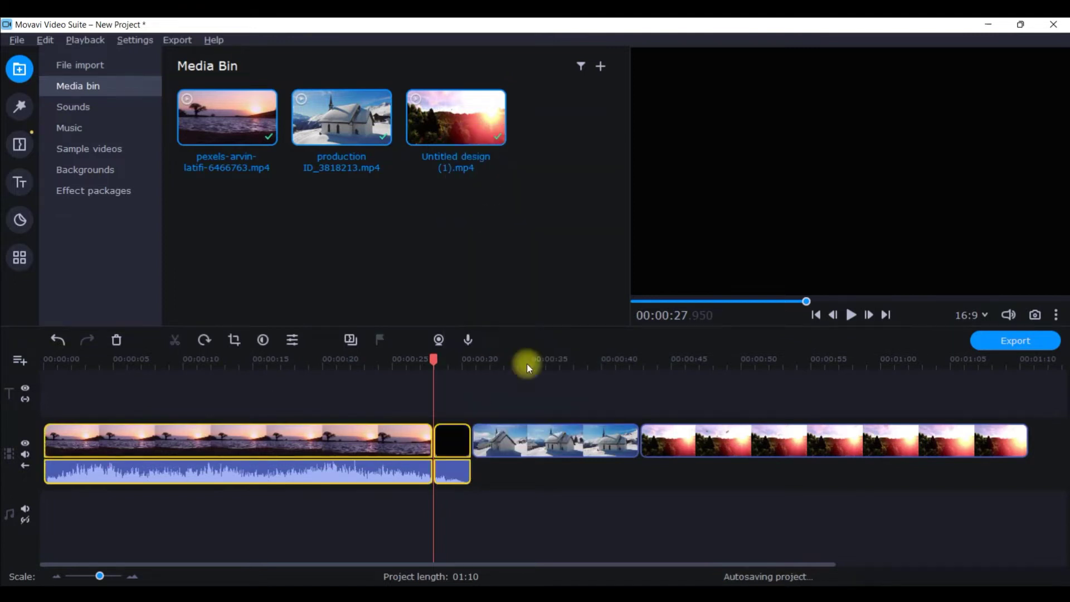
pyautogui.click(454, 447)
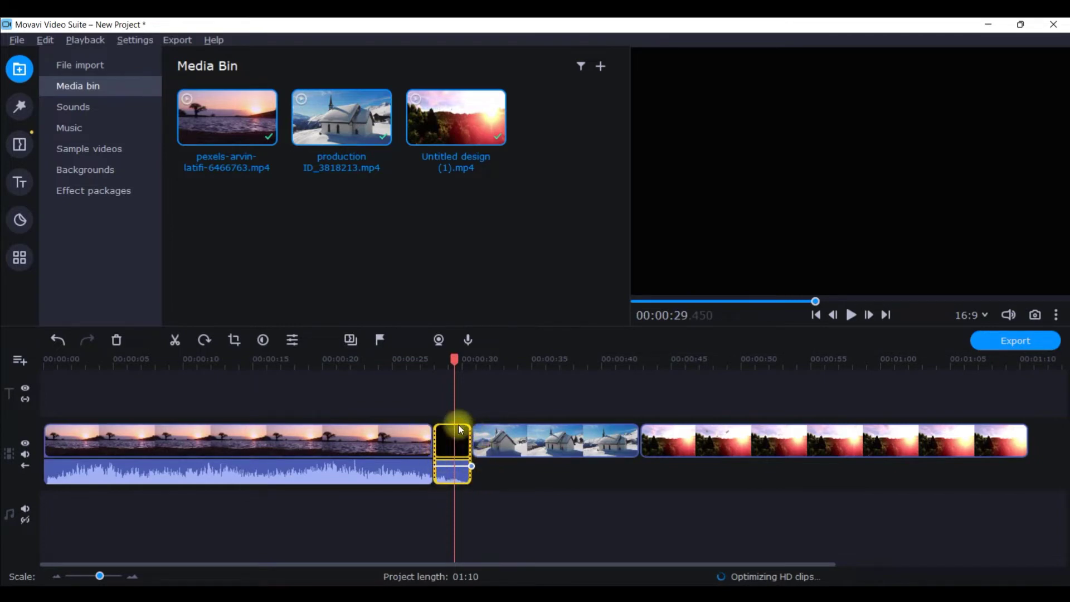
pyautogui.press('Delete')
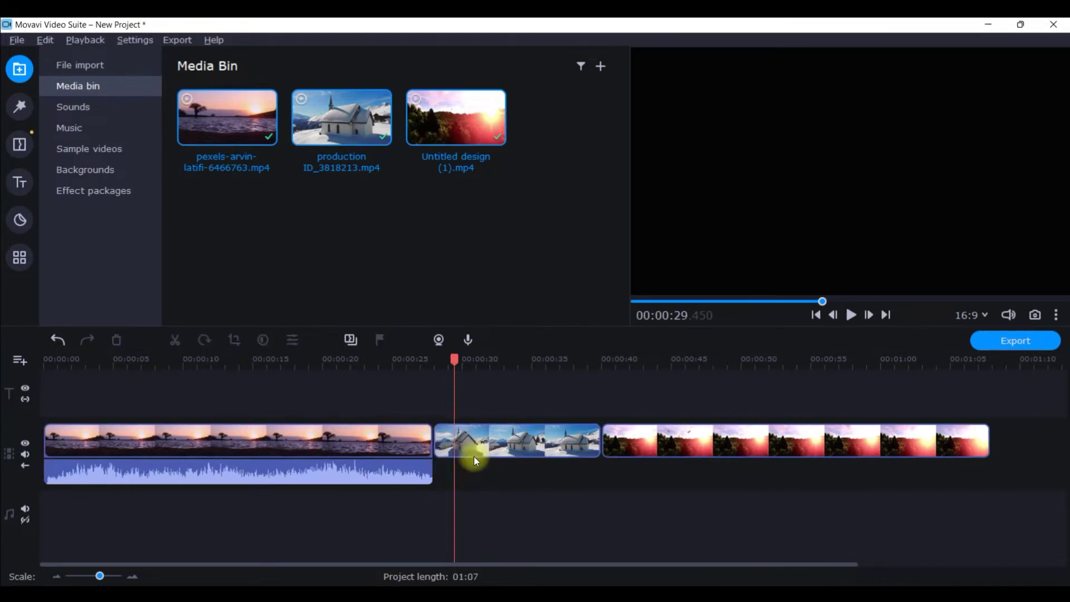
# Scrub through the sunset lake clip to check its content and its trimmed end
pyautogui.moveTo(449, 358); pyautogui.dragTo(262, 407)
pyautogui.moveTo(262, 357); pyautogui.dragTo(383, 379)
pyautogui.click(389, 444)
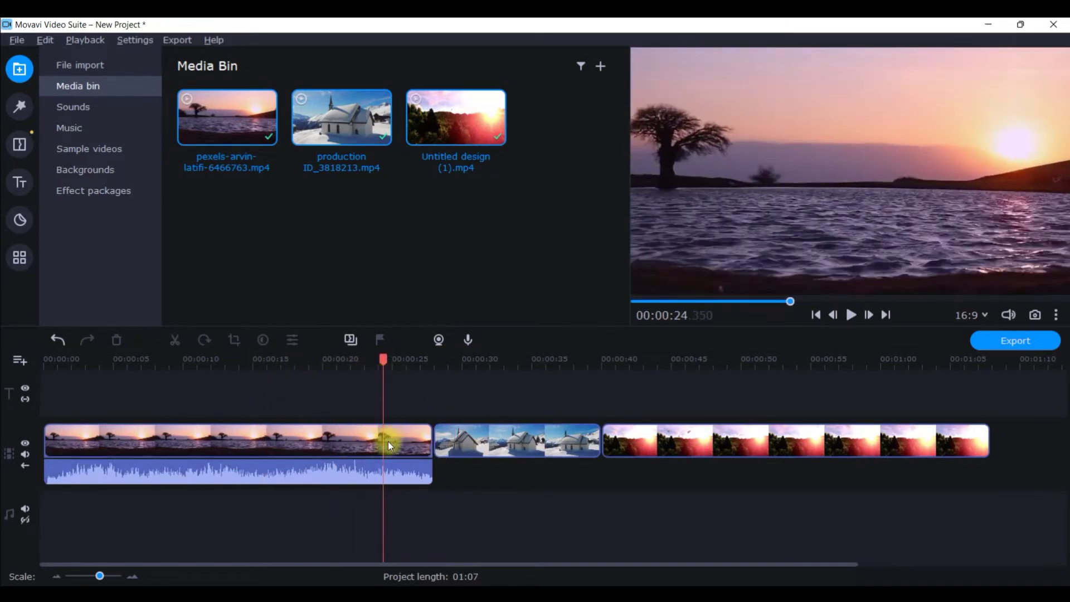
pyautogui.click(399, 437)
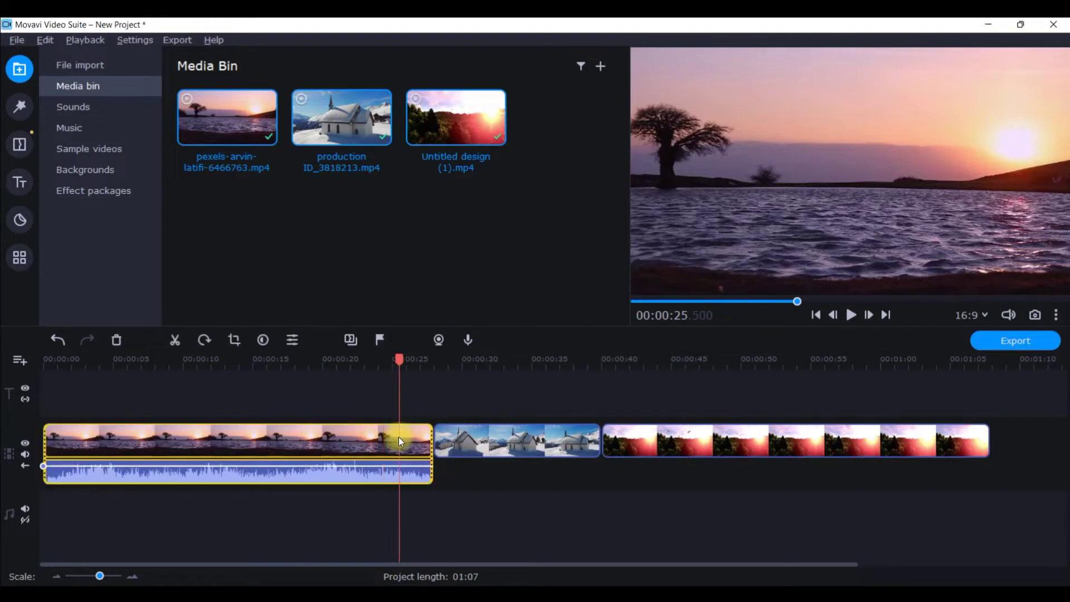
pyautogui.moveTo(397, 359); pyautogui.dragTo(384, 357)
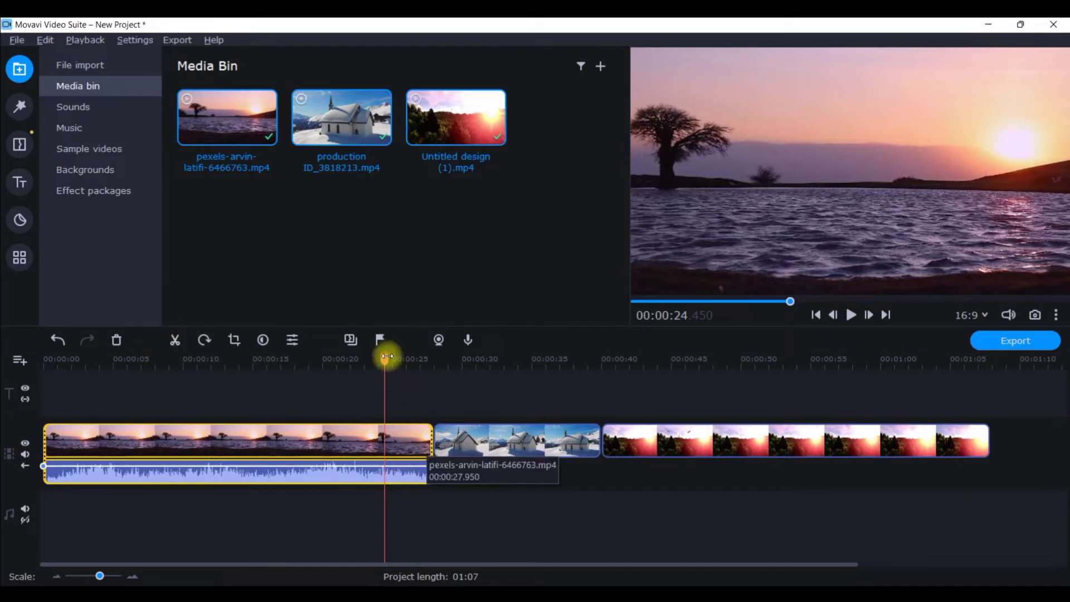
pyautogui.moveTo(386, 357); pyautogui.dragTo(5, 423)
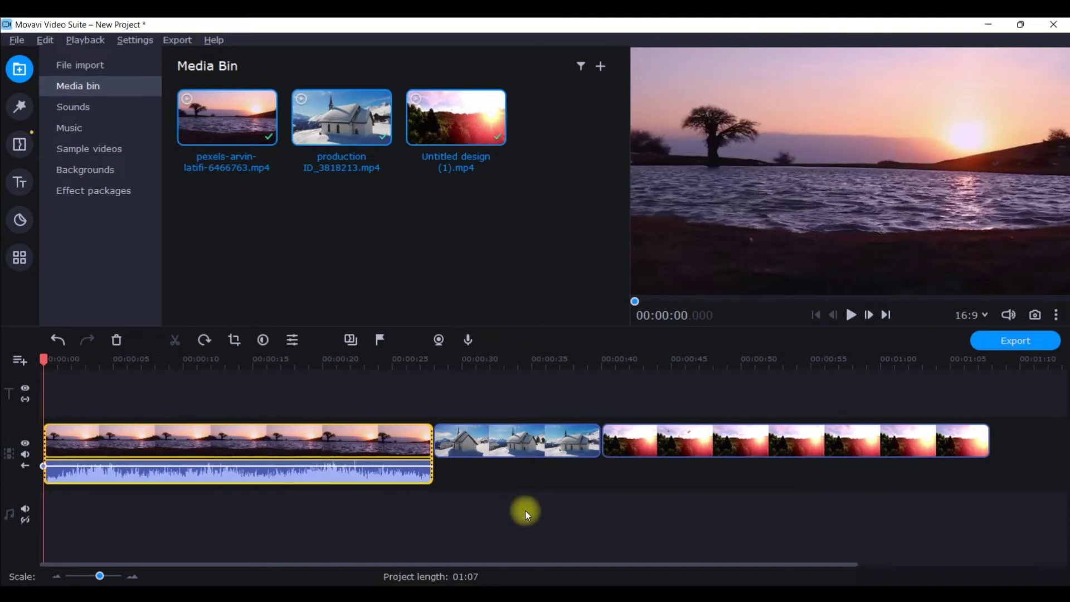
pyautogui.click(396, 436)
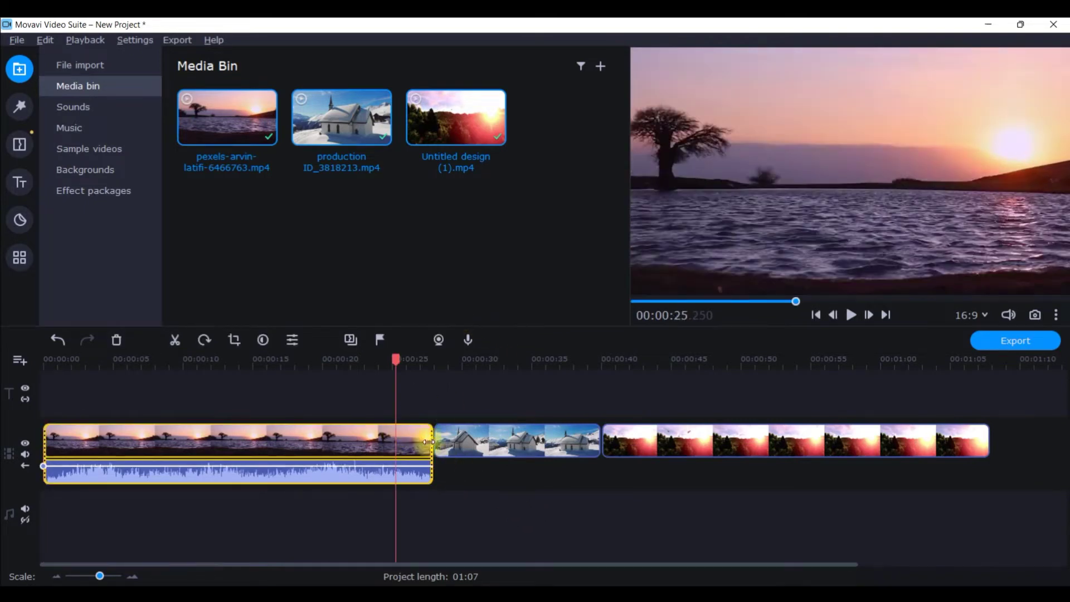
pyautogui.moveTo(396, 362); pyautogui.dragTo(417, 359)
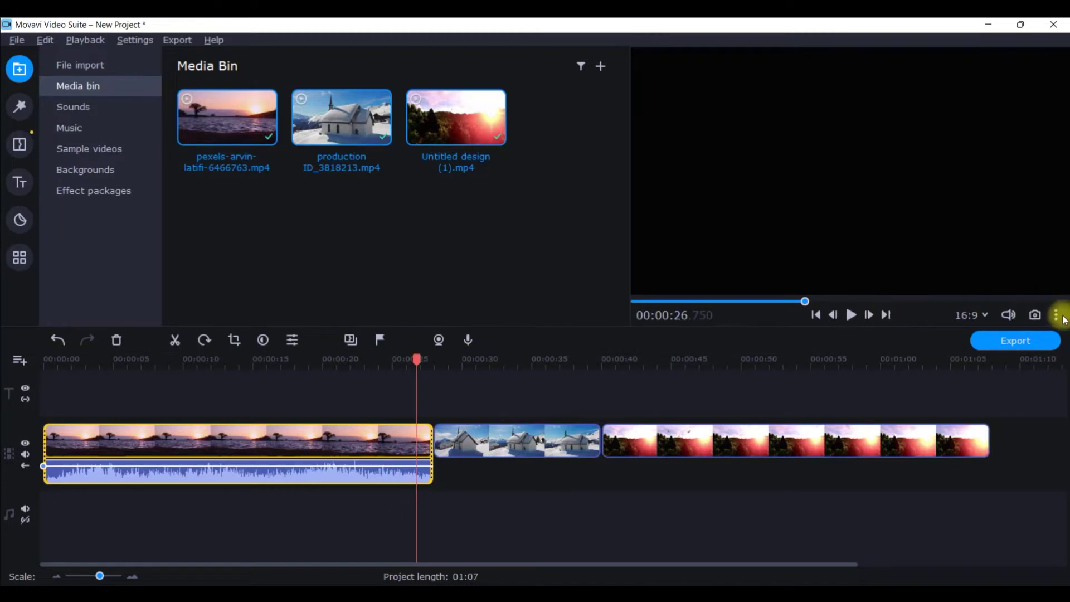
# Preview the church and forest clips in the unpinned, maximized player, and return to the docked view with playback paused
pyautogui.click(1057, 315)
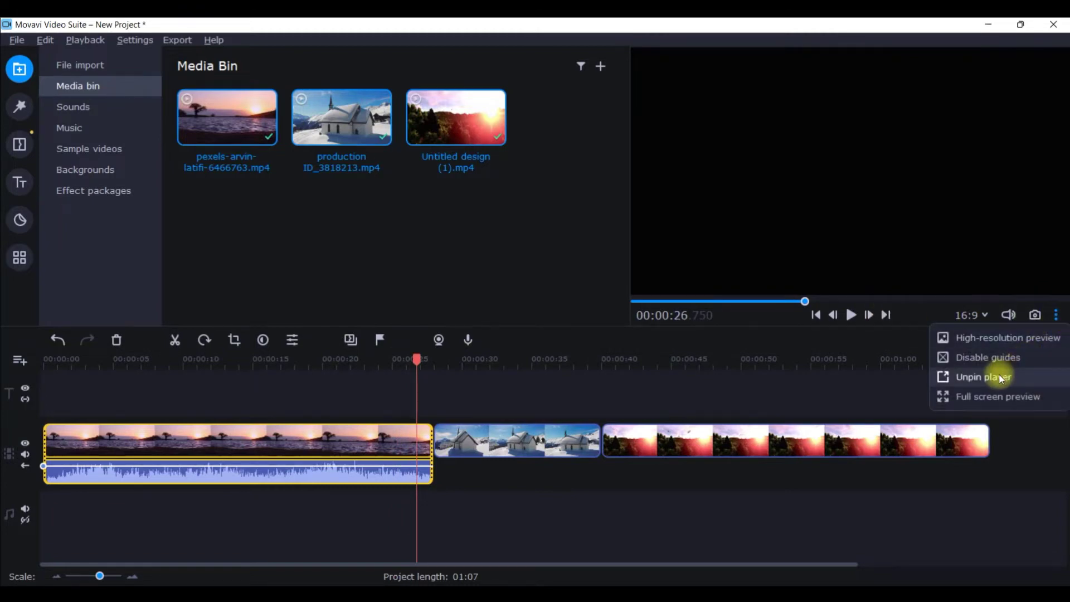
pyautogui.click(1001, 378)
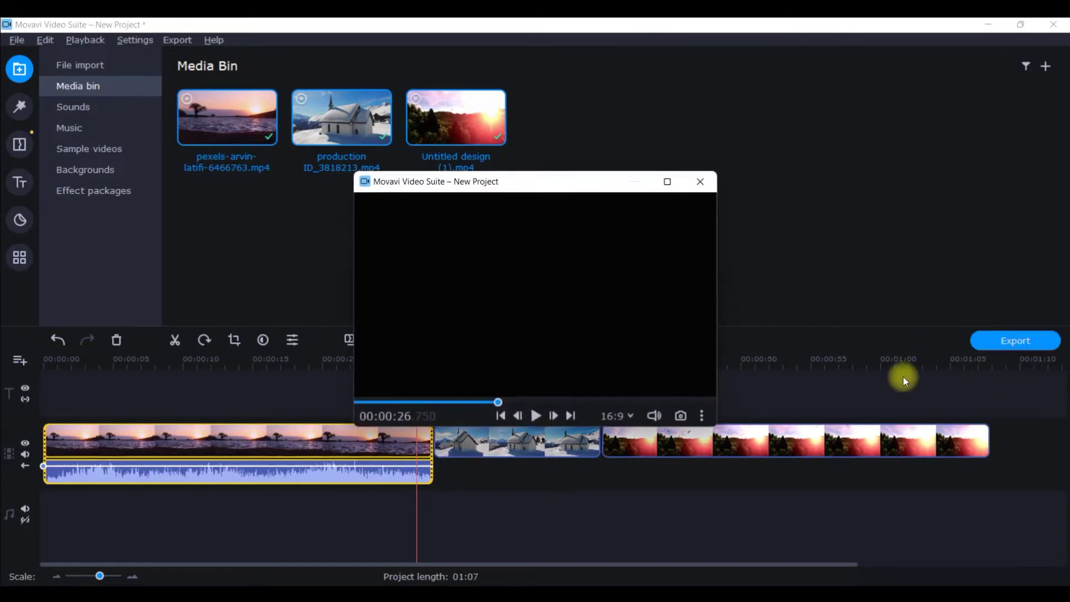
pyautogui.click(677, 176)
pyautogui.click(544, 578)
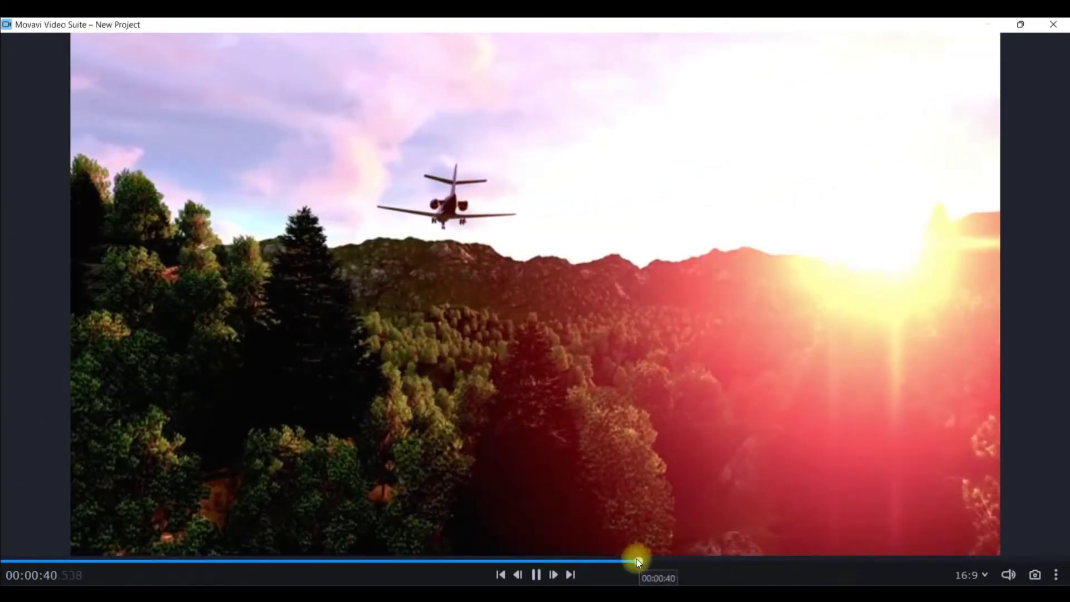
pyautogui.click(619, 561)
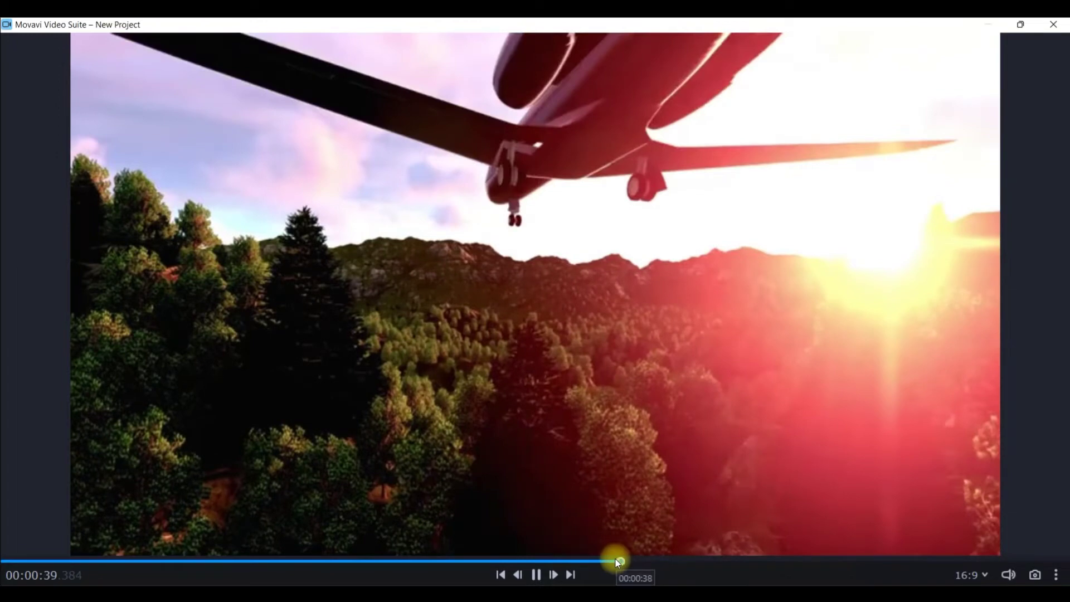
pyautogui.click(602, 561)
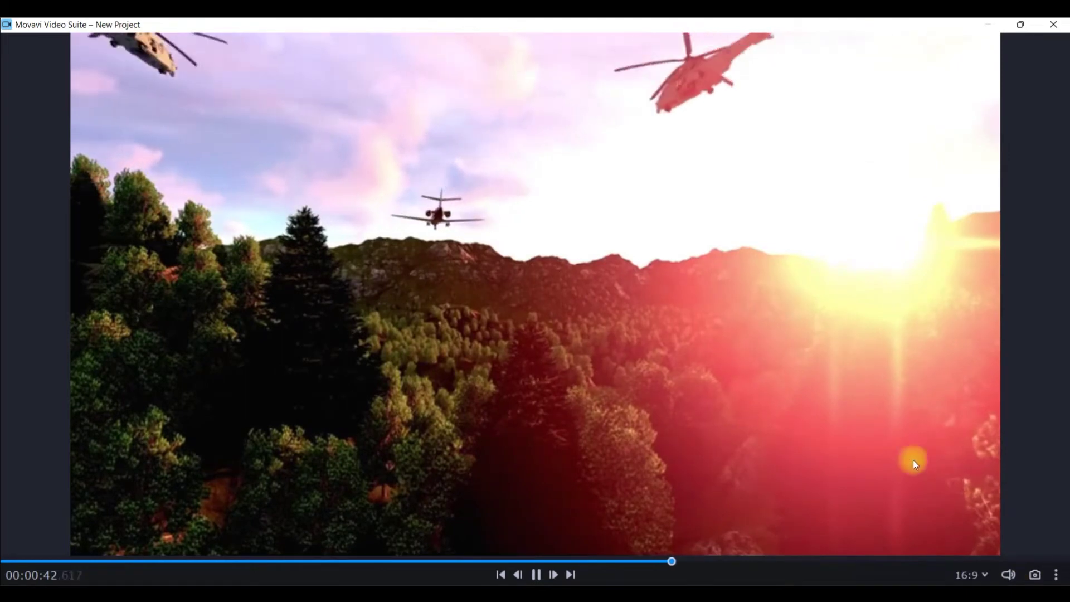
pyautogui.doubleClick(805, 288)
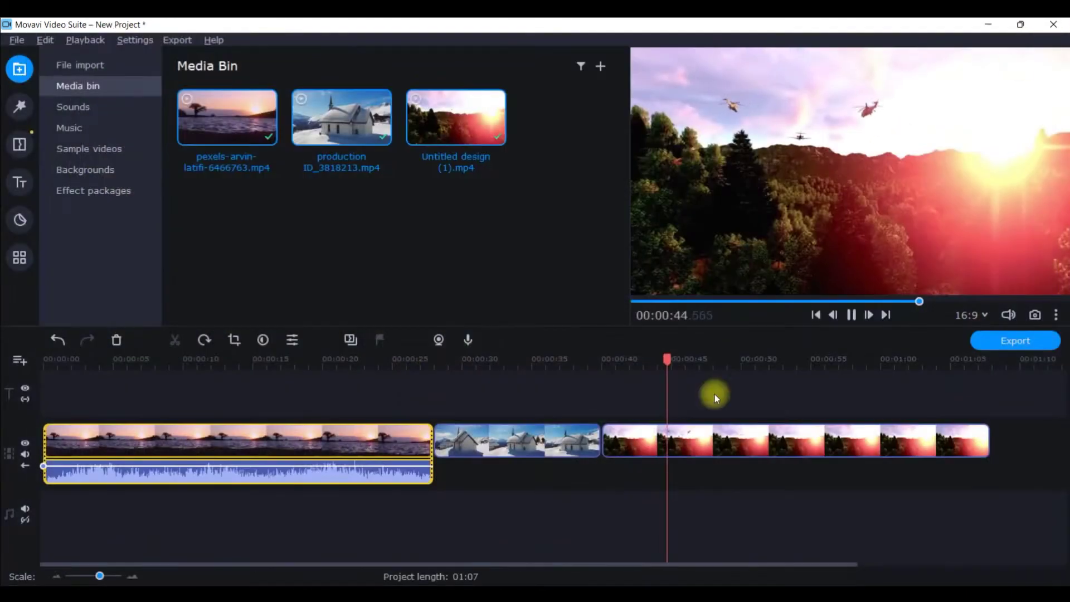
pyautogui.click(850, 315)
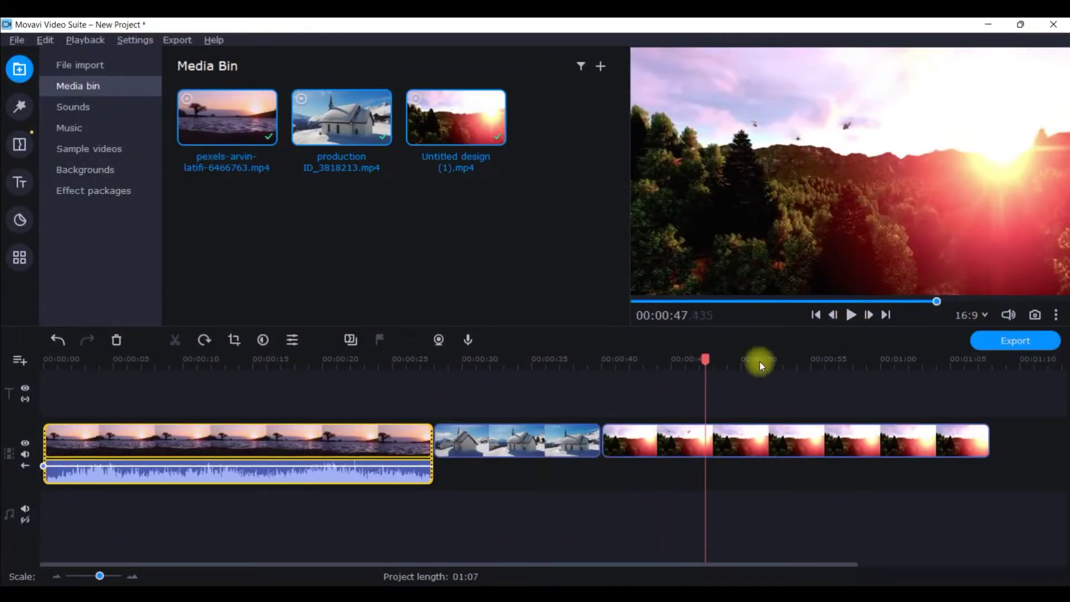
# Browse all transitions and add the Cube transition between the sunset lake clip and the snowy church clip
pyautogui.moveTo(711, 353)
pyautogui.mouseDown()
pyautogui.moveTo(618, 377)
pyautogui.moveTo(378, 396)
pyautogui.mouseUp()
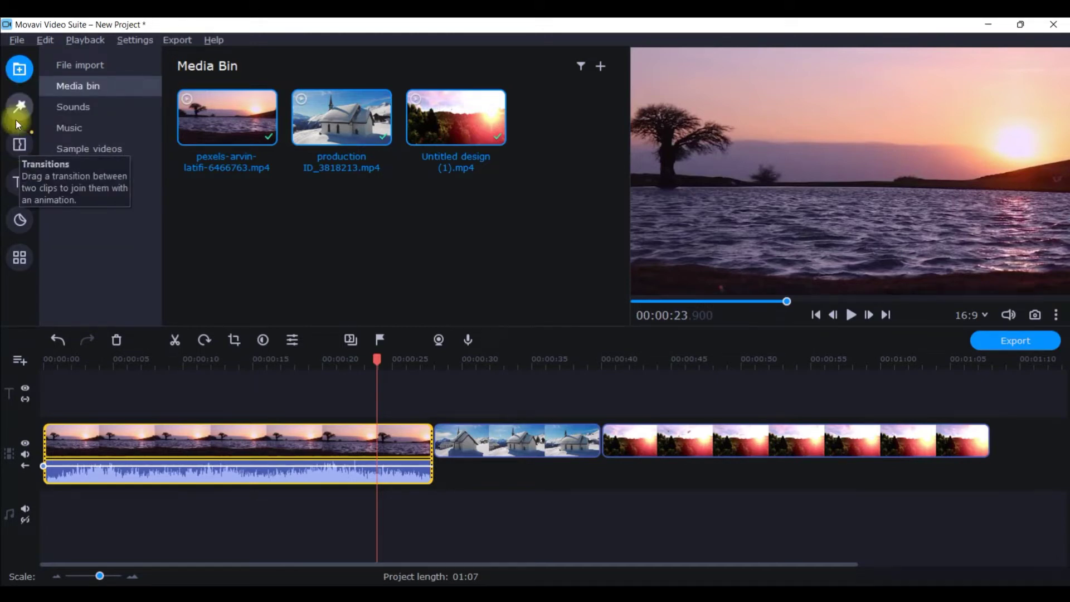
pyautogui.click(20, 146)
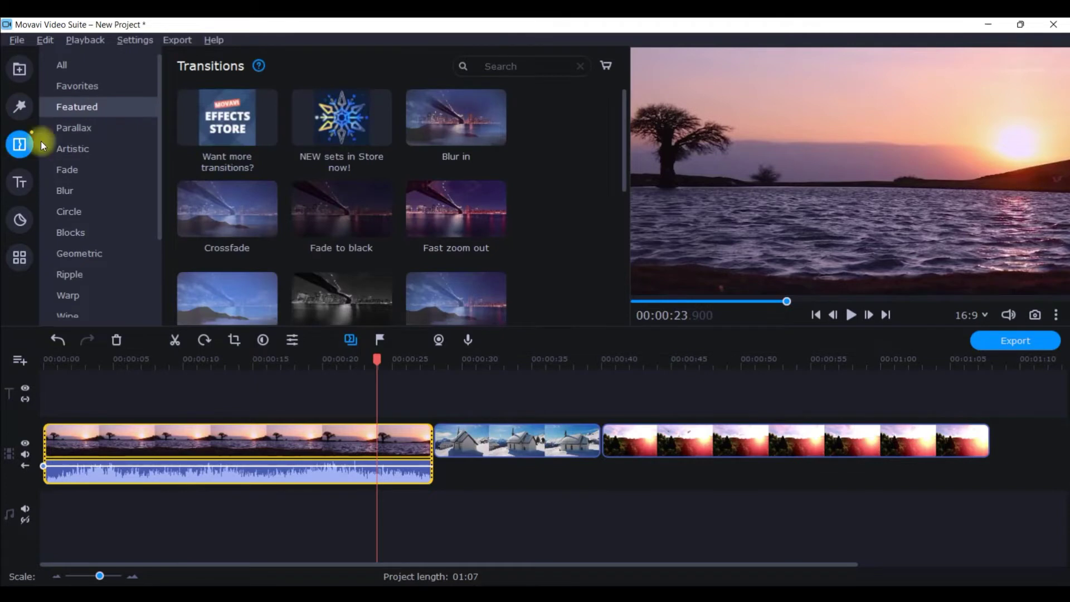
pyautogui.click(61, 61)
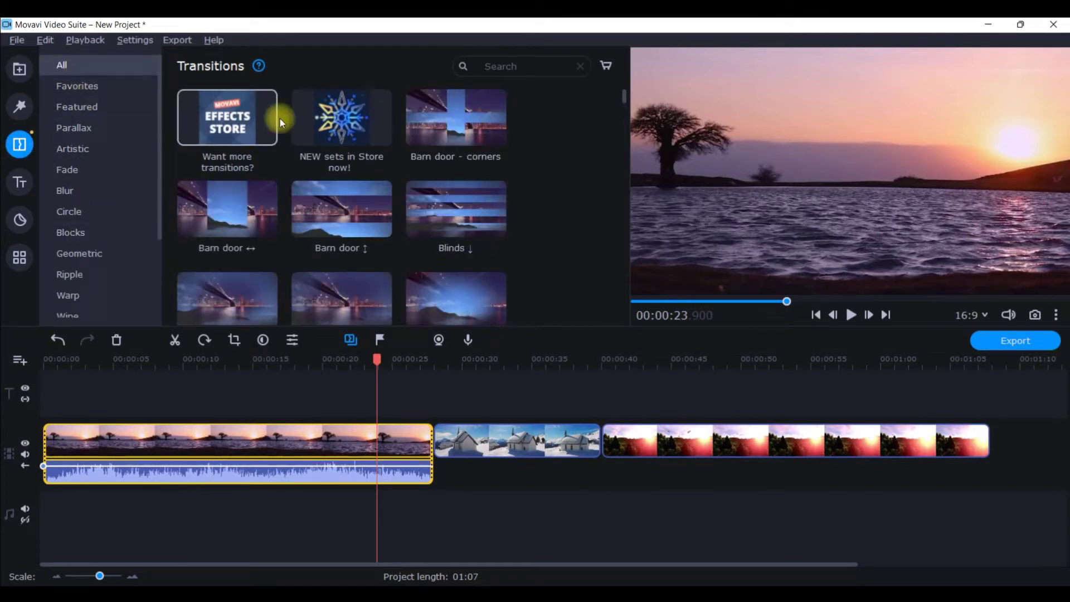
pyautogui.scroll(-6, 415, 190)
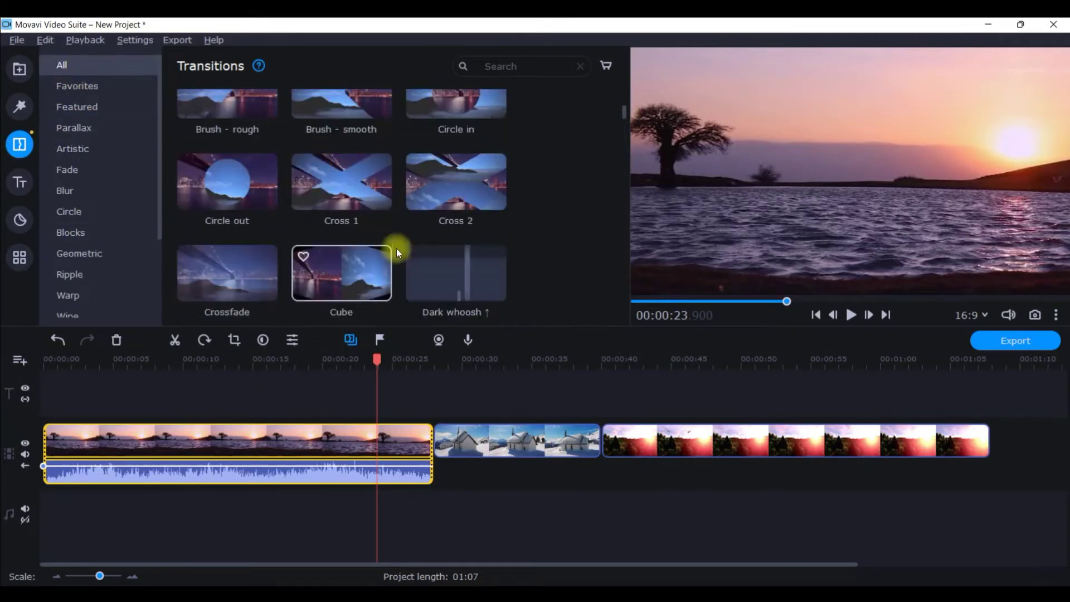
pyautogui.scroll(-2, 363, 209)
pyautogui.scroll(1, 363, 210)
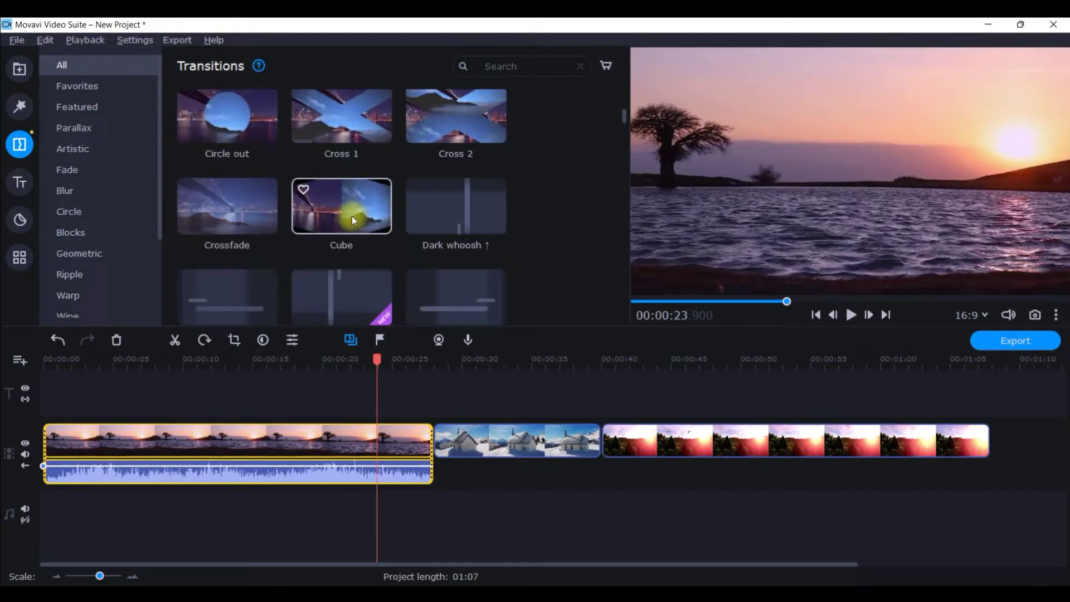
pyautogui.scroll(-5, 312, 252)
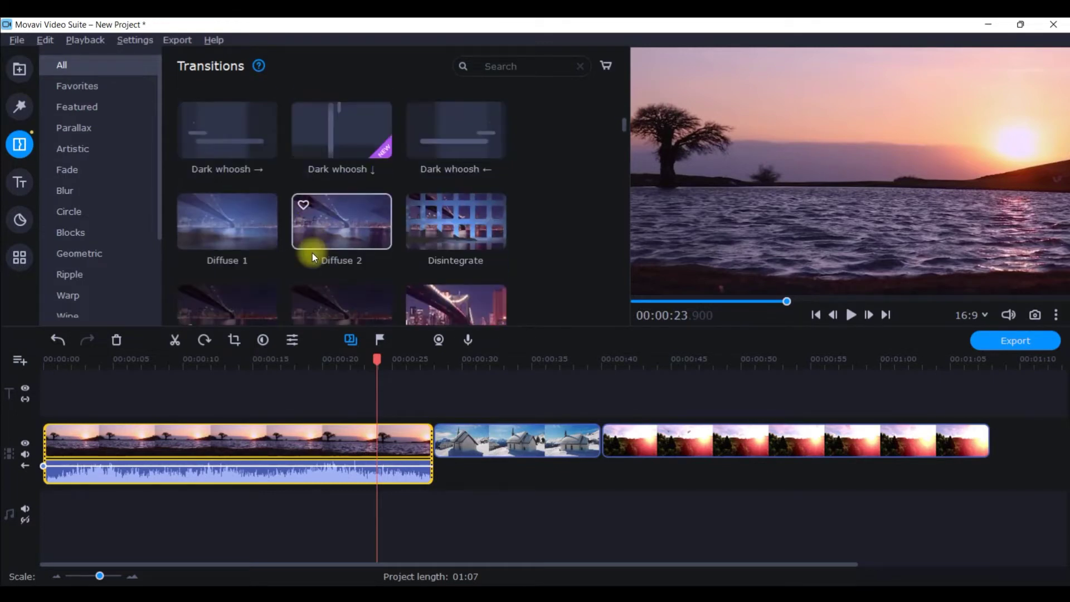
pyautogui.scroll(5, 312, 252)
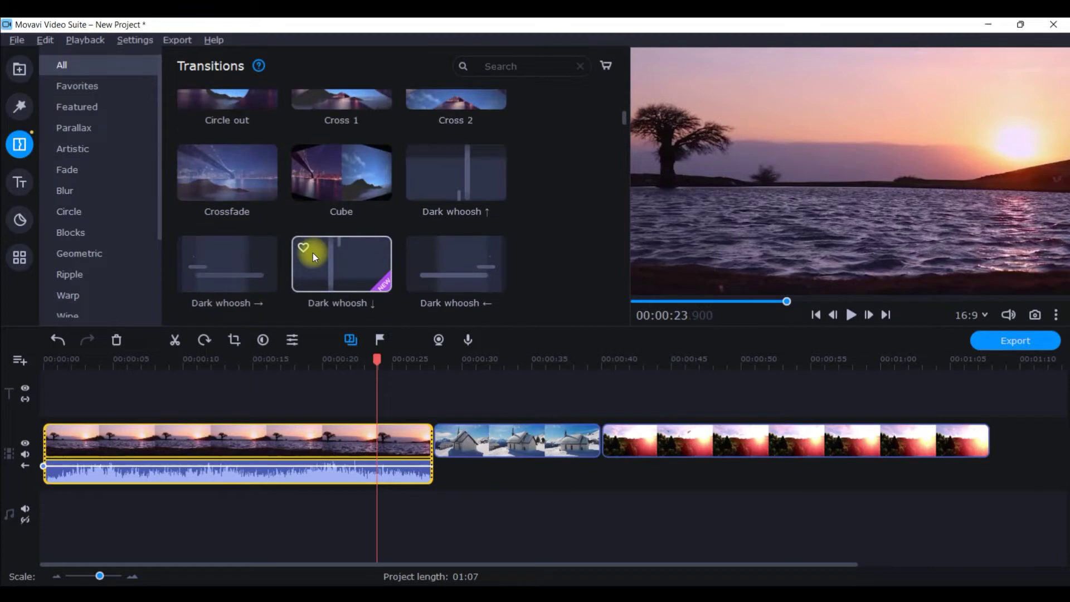
pyautogui.moveTo(343, 187); pyautogui.dragTo(426, 440)
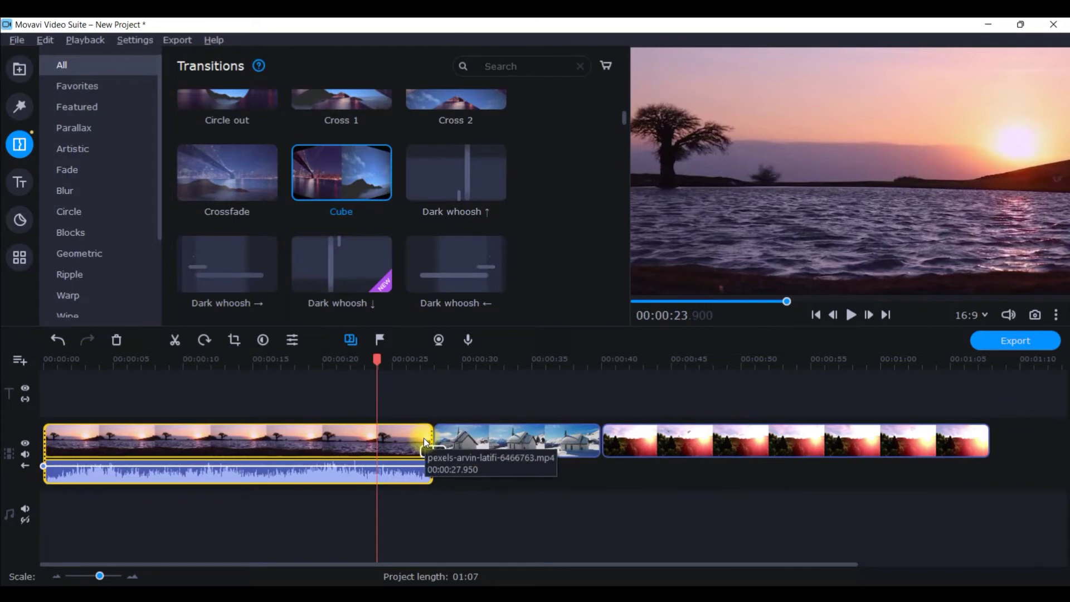
# Play the join between the lake and church clips from about 00:00:25.9 to preview the Cube transition, and move the playhead back before it
pyautogui.moveTo(377, 360); pyautogui.dragTo(404, 363)
pyautogui.click(817, 323)
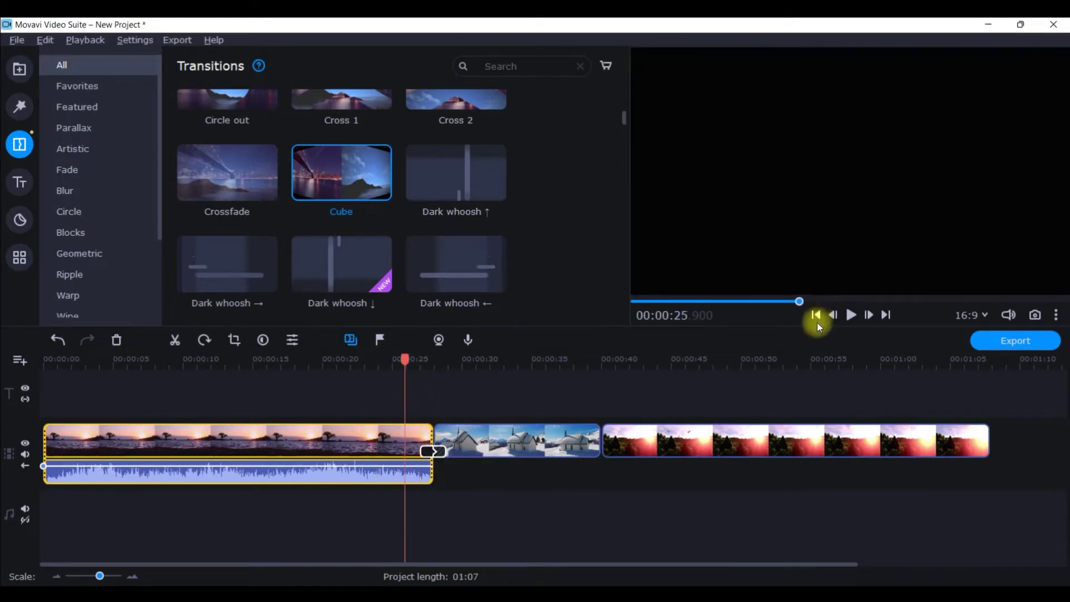
pyautogui.click(849, 316)
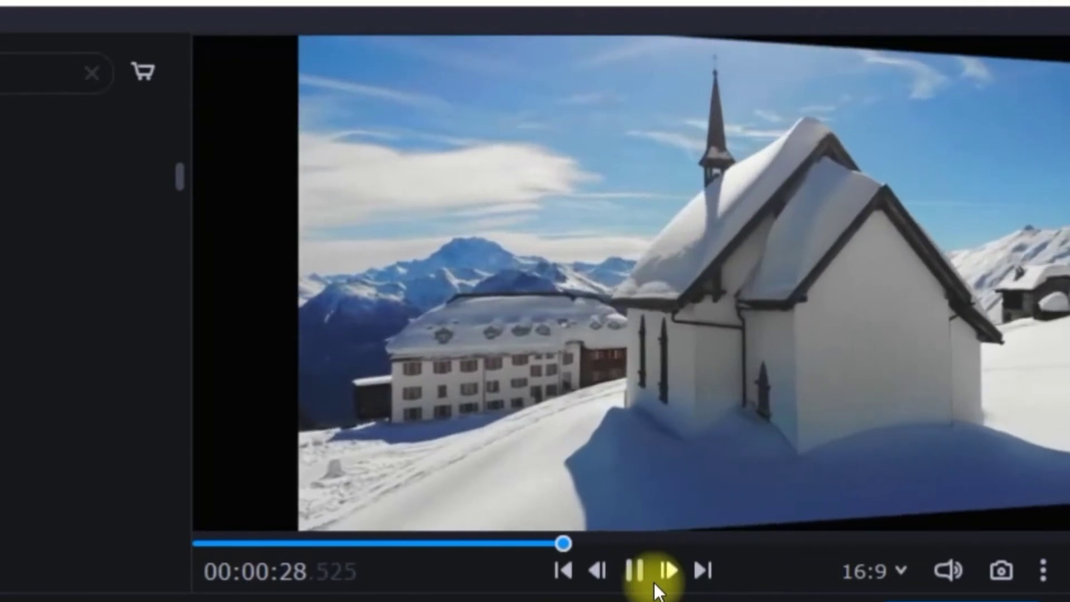
pyautogui.click(635, 570)
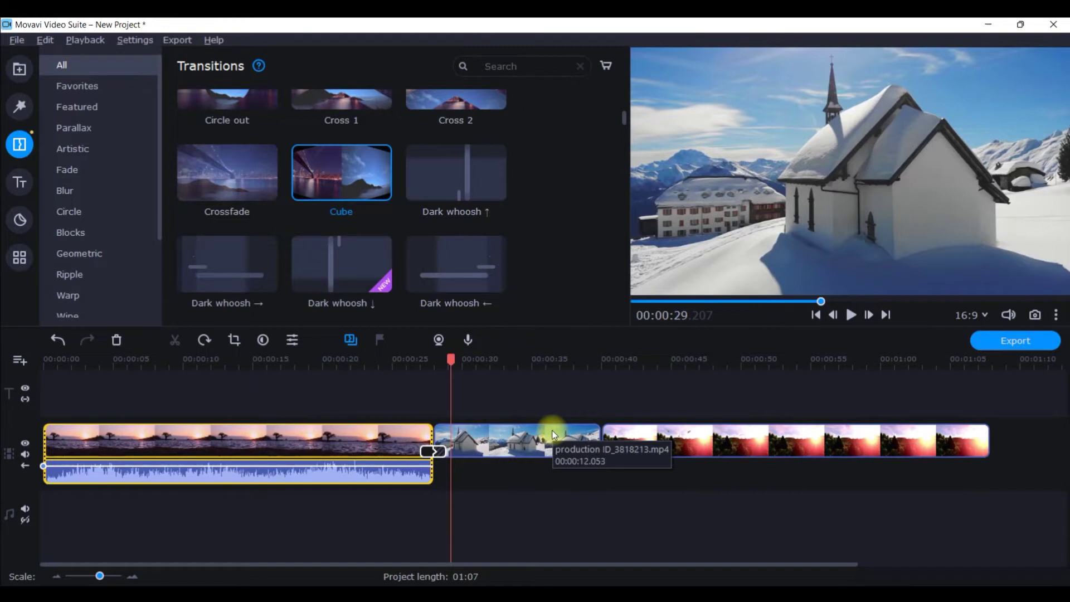
pyautogui.moveTo(455, 358); pyautogui.dragTo(378, 371)
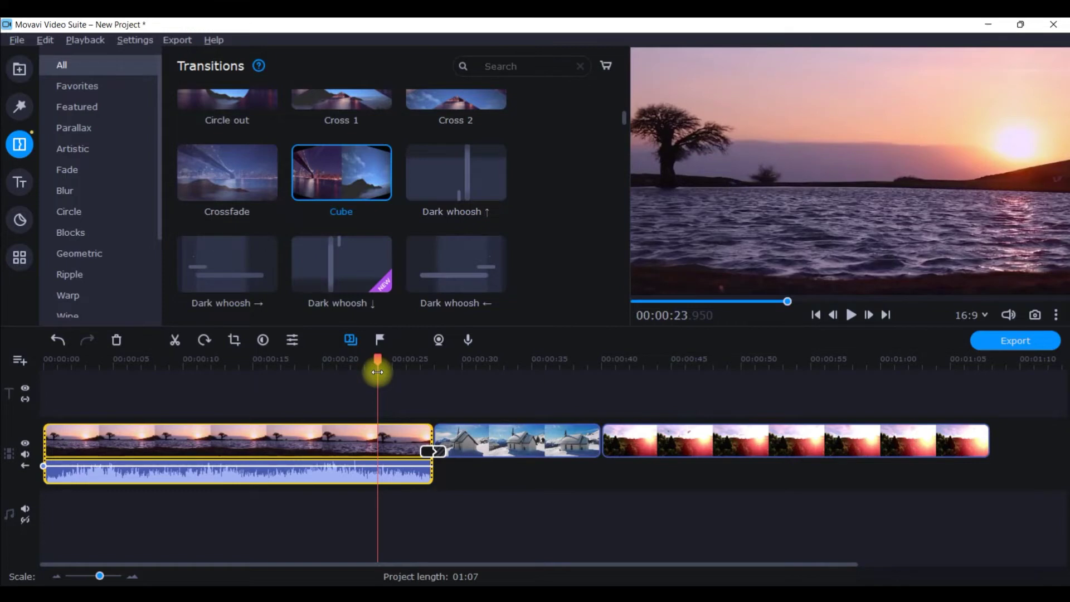
# Replace the Cube transition between the lake and church clips with Glitch 1 and play the join to preview it
pyautogui.scroll(-6, 403, 304)
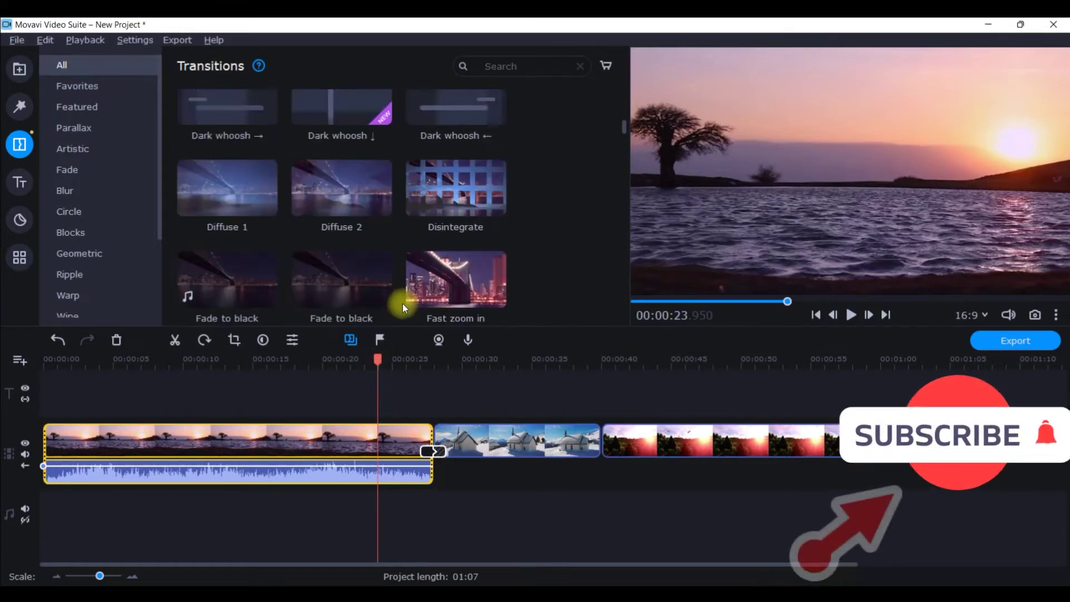
pyautogui.click(433, 450)
pyautogui.click(302, 297)
pyautogui.scroll(-3, 300, 296)
pyautogui.moveTo(227, 209); pyautogui.dragTo(410, 426)
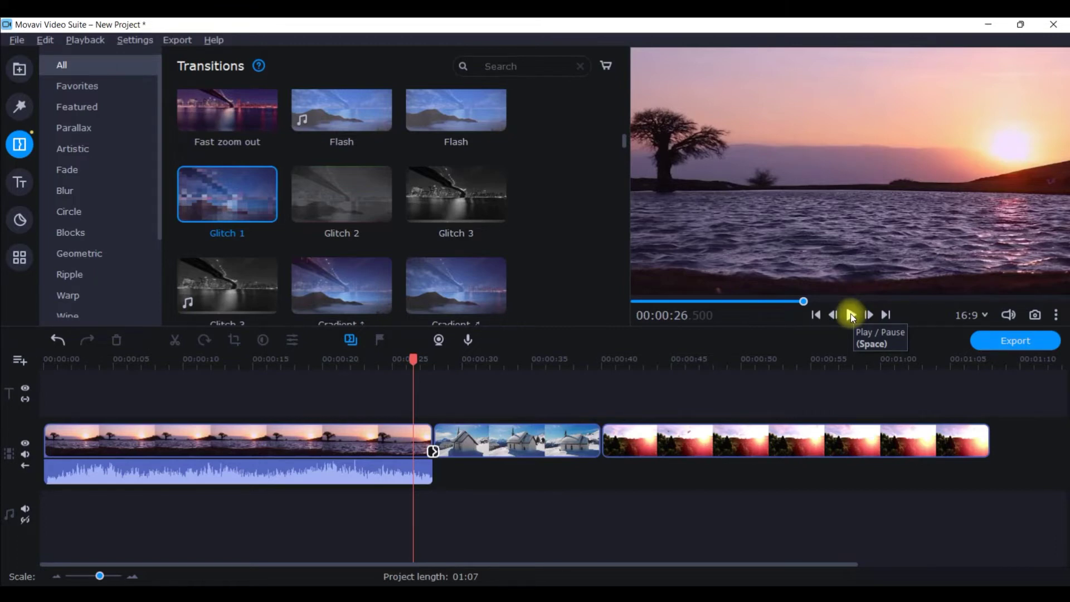
pyautogui.click(850, 314)
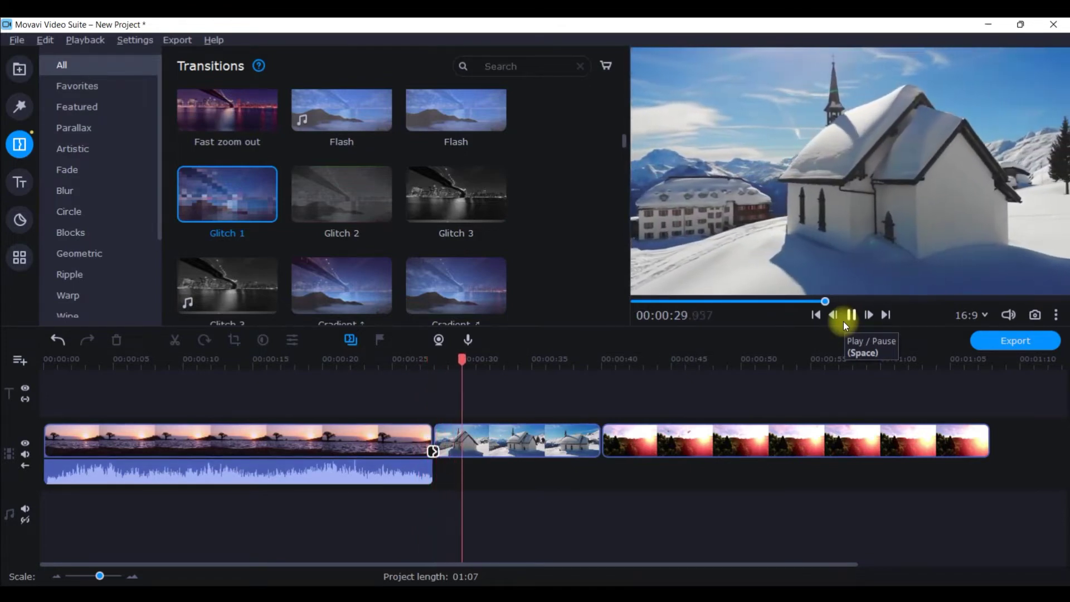
pyautogui.click(853, 315)
# Remove the Glitch 1 transition, add Lens - from center between the lake and church clips, and preview it
pyautogui.click(433, 451)
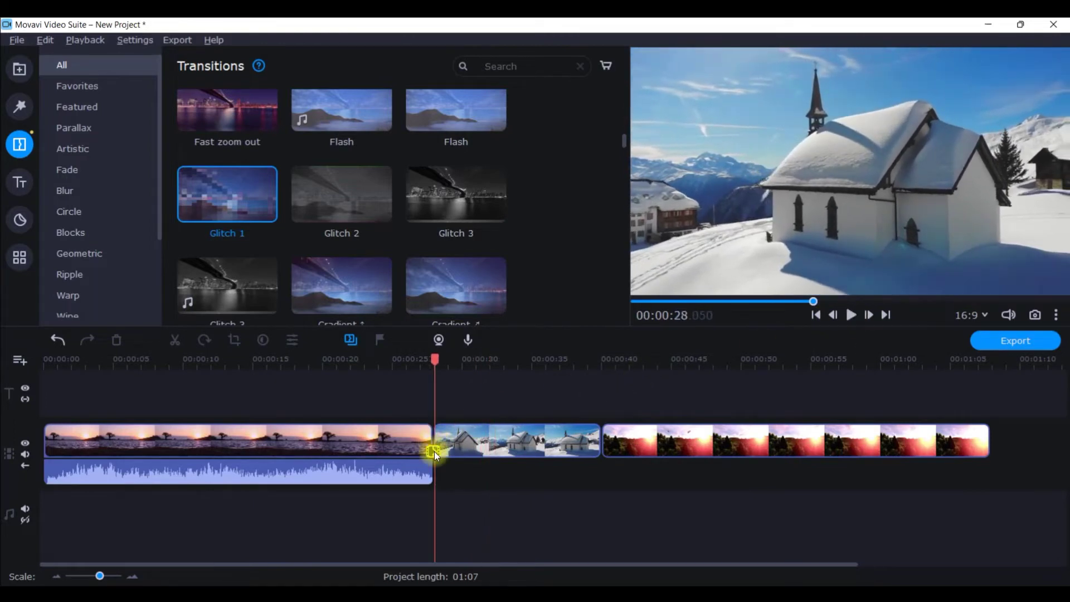
pyautogui.scroll(-6, 292, 262)
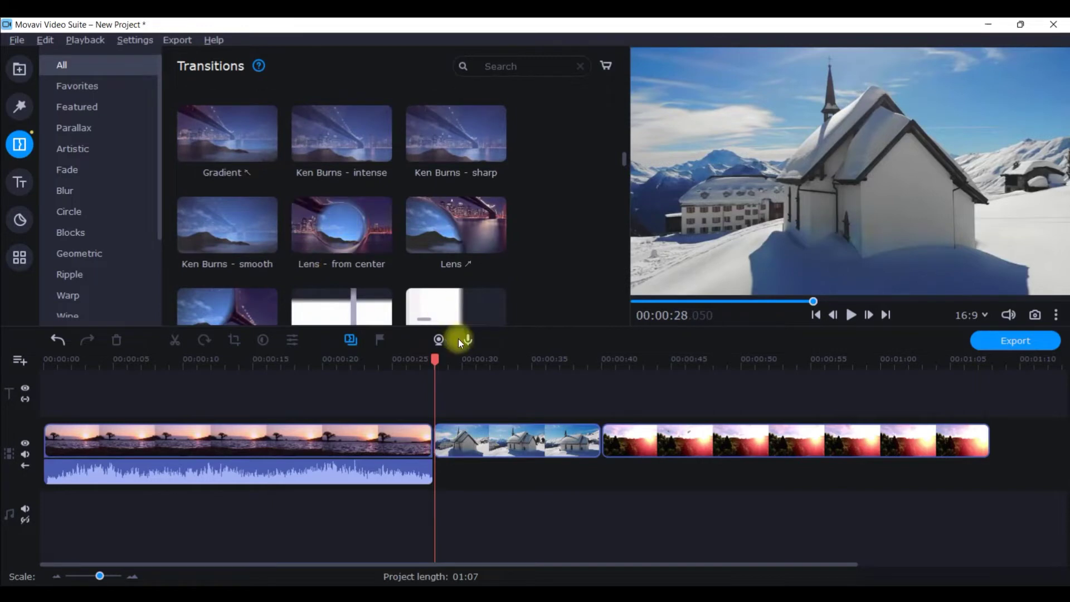
pyautogui.moveTo(434, 358); pyautogui.dragTo(410, 358)
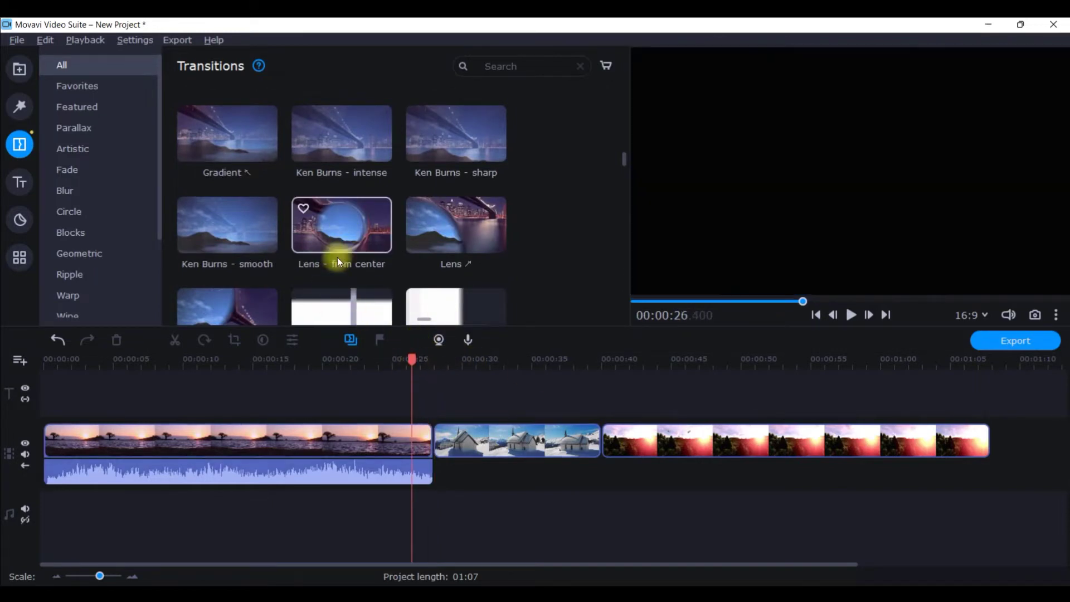
pyautogui.moveTo(342, 232); pyautogui.dragTo(428, 440)
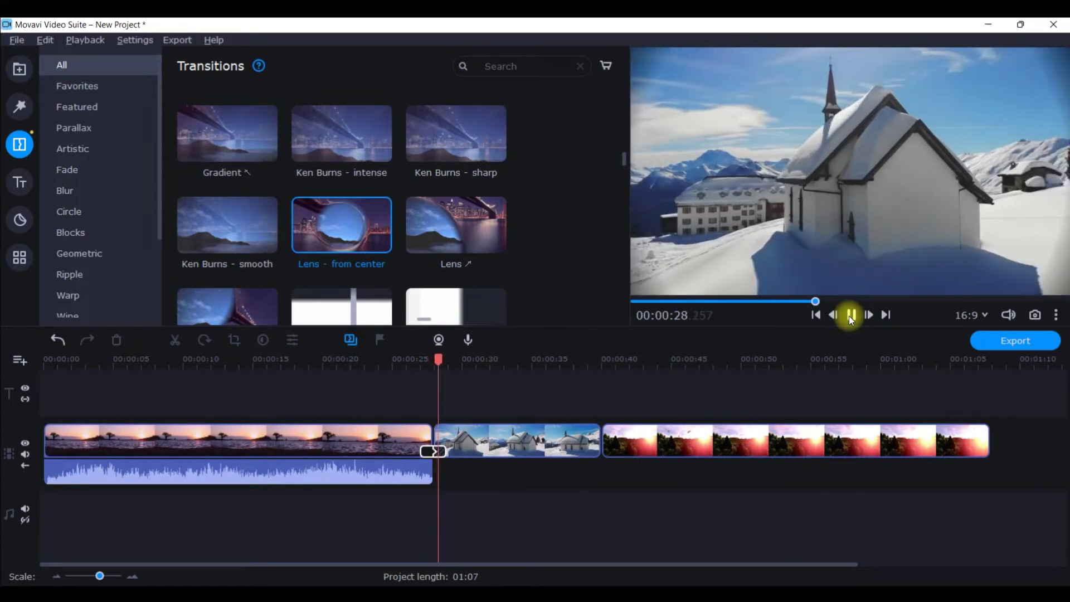
pyautogui.click(850, 316)
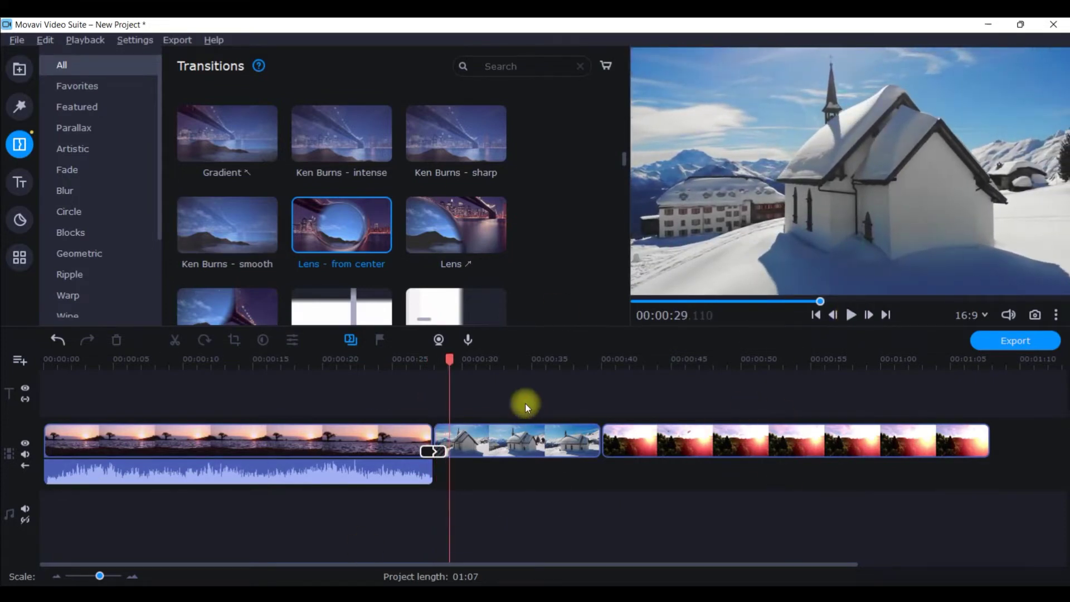
# Replace the Lens - from center transition between the lake and church clips with Page turn ↗
pyautogui.moveTo(446, 365); pyautogui.dragTo(352, 362)
pyautogui.scroll(-5, 336, 215)
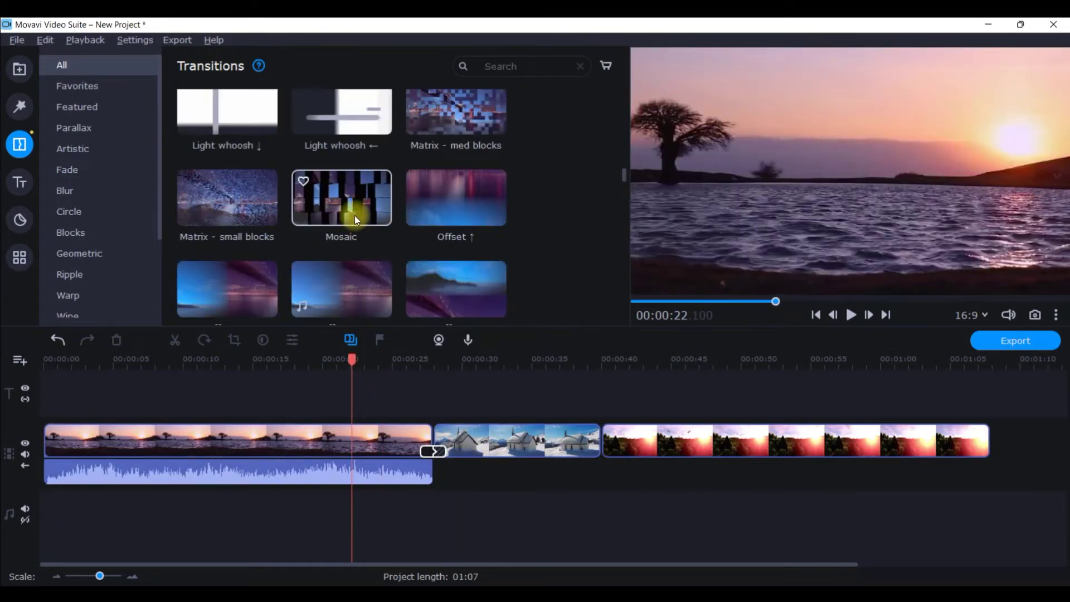
pyautogui.scroll(-10, 354, 217)
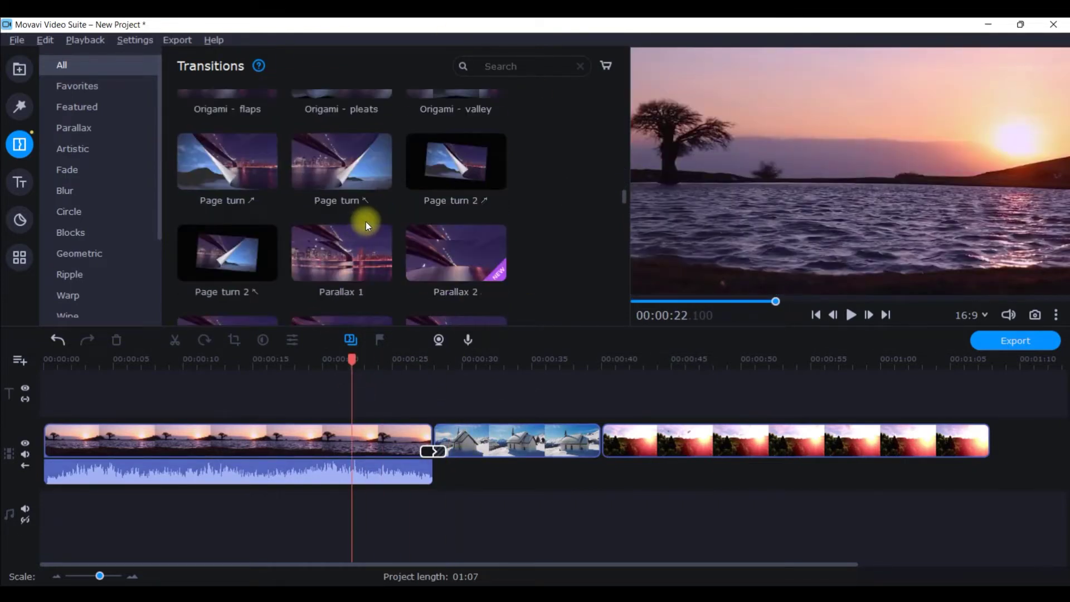
pyautogui.scroll(3, 368, 222)
pyautogui.click(197, 199)
pyautogui.moveTo(198, 200); pyautogui.dragTo(438, 453)
pyautogui.moveTo(189, 180); pyautogui.dragTo(442, 428)
# Play the join between the lake and church clips from about 00:00:25 to preview the Page turn transition, and pause playback
pyautogui.moveTo(433, 360); pyautogui.dragTo(395, 361)
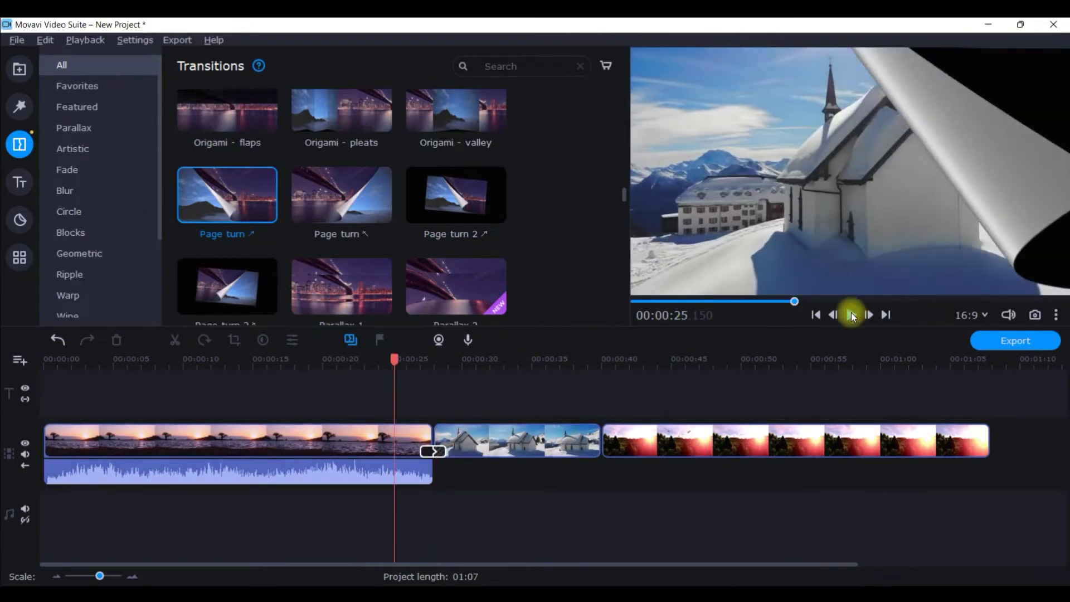
pyautogui.click(850, 315)
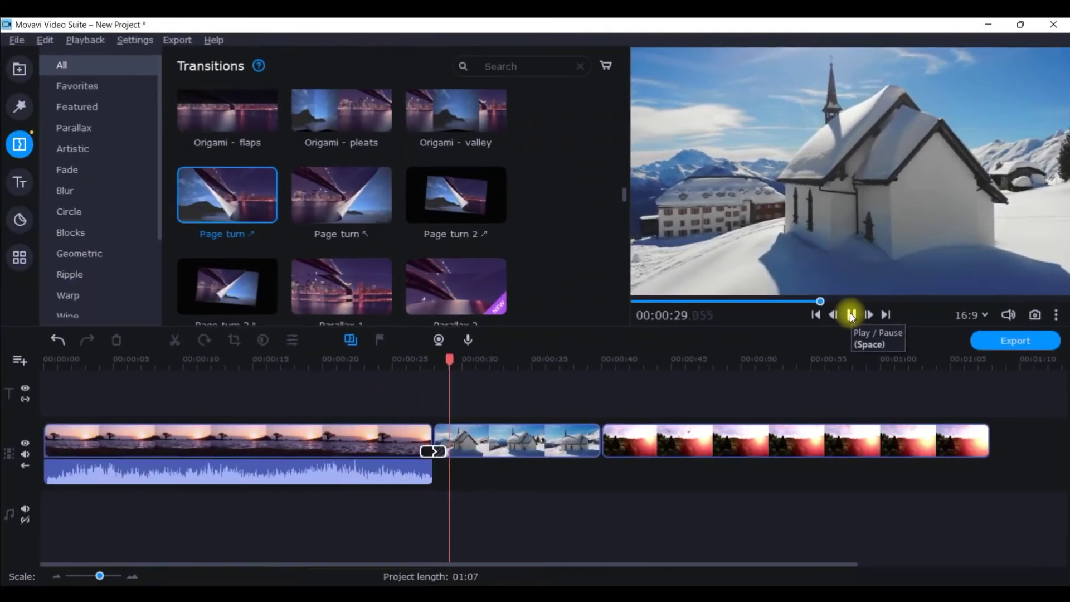
pyautogui.click(737, 482)
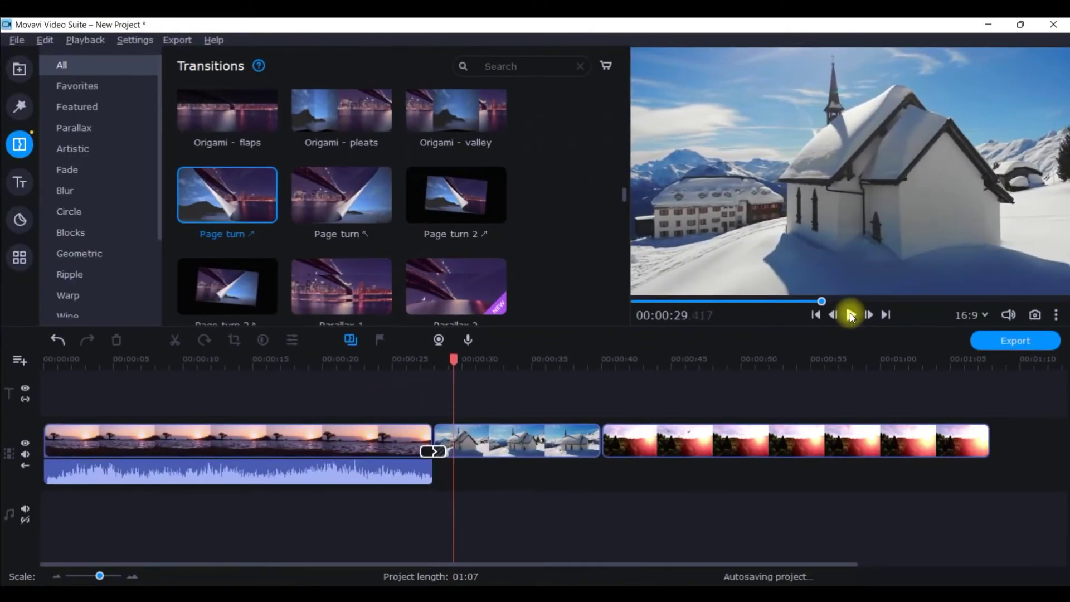
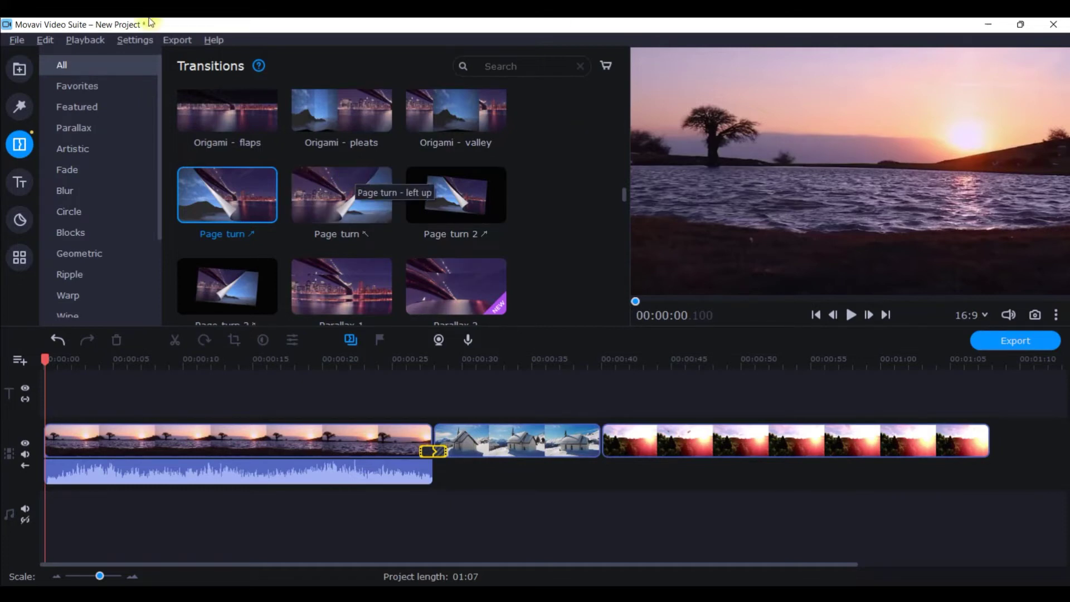
# Add the Subscribe sticker from the favorite stickers to the title track at the start of the project
pyautogui.click(21, 221)
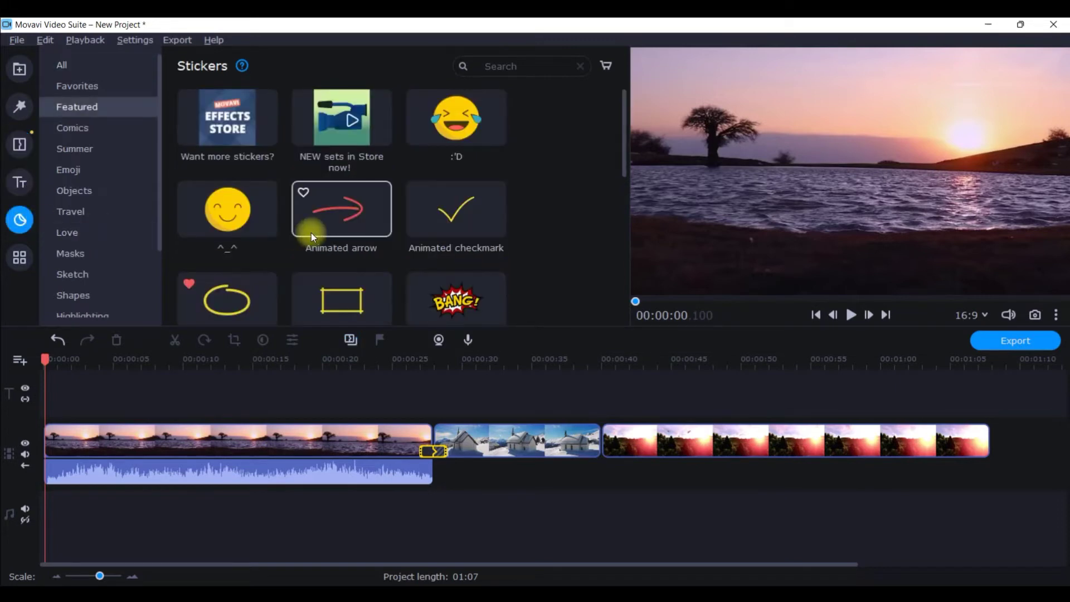
pyautogui.click(73, 85)
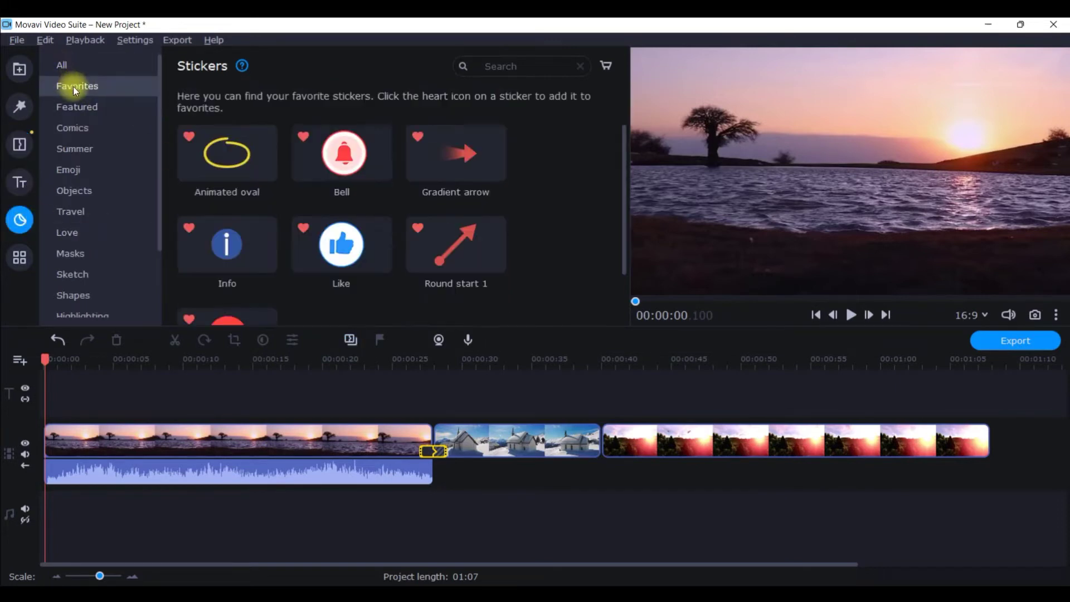
pyautogui.scroll(-2, 299, 267)
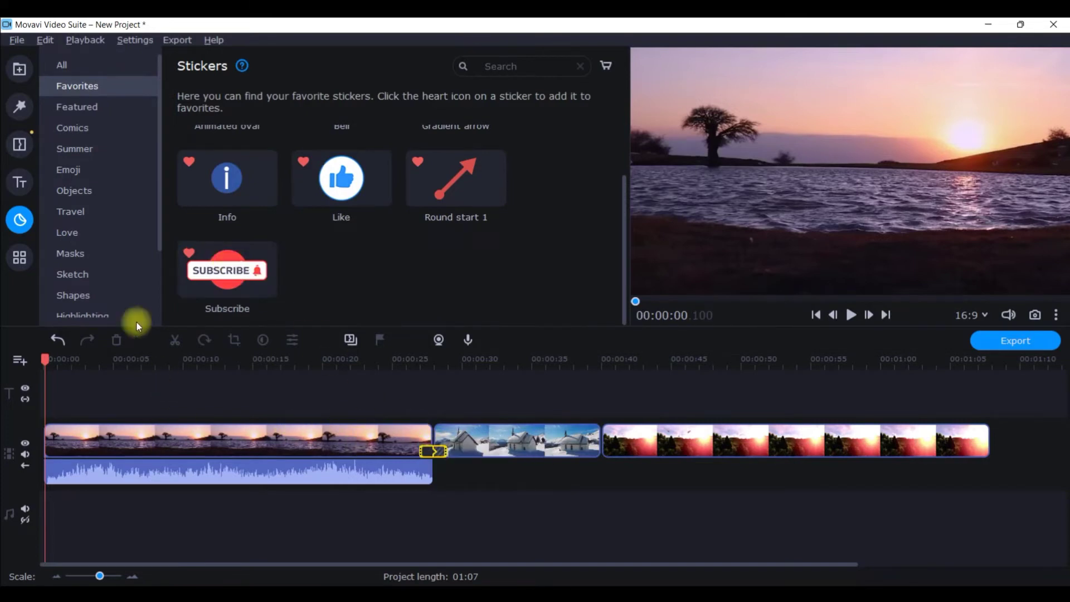
pyautogui.moveTo(226, 261); pyautogui.dragTo(41, 376)
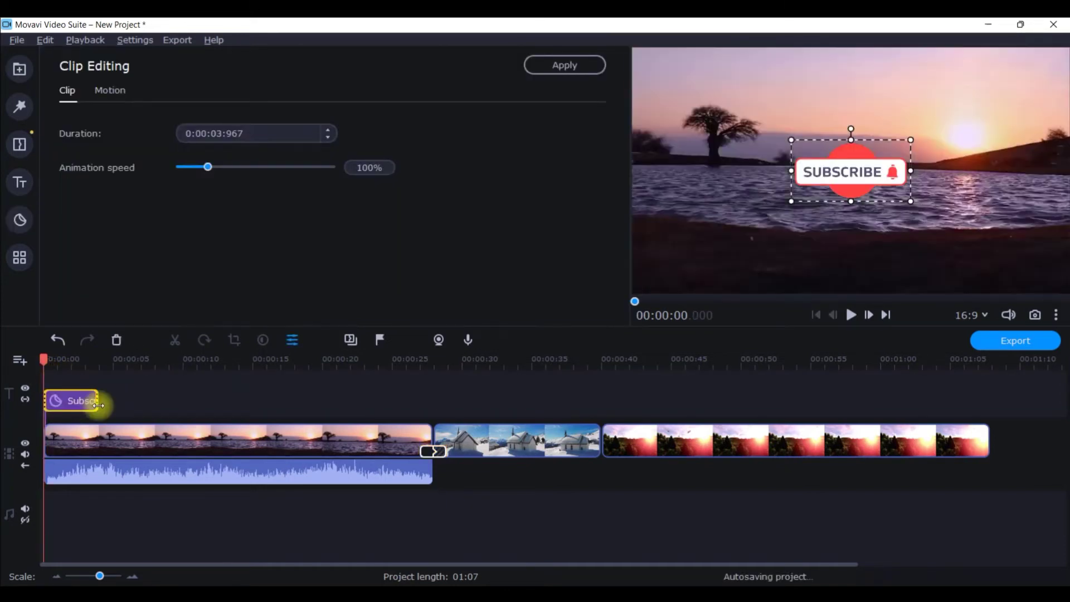
# Enlarge and center the Subscribe sticker in the frame, and extend its clip to end at about 00:00:12.6
pyautogui.moveTo(791, 202); pyautogui.dragTo(744, 226)
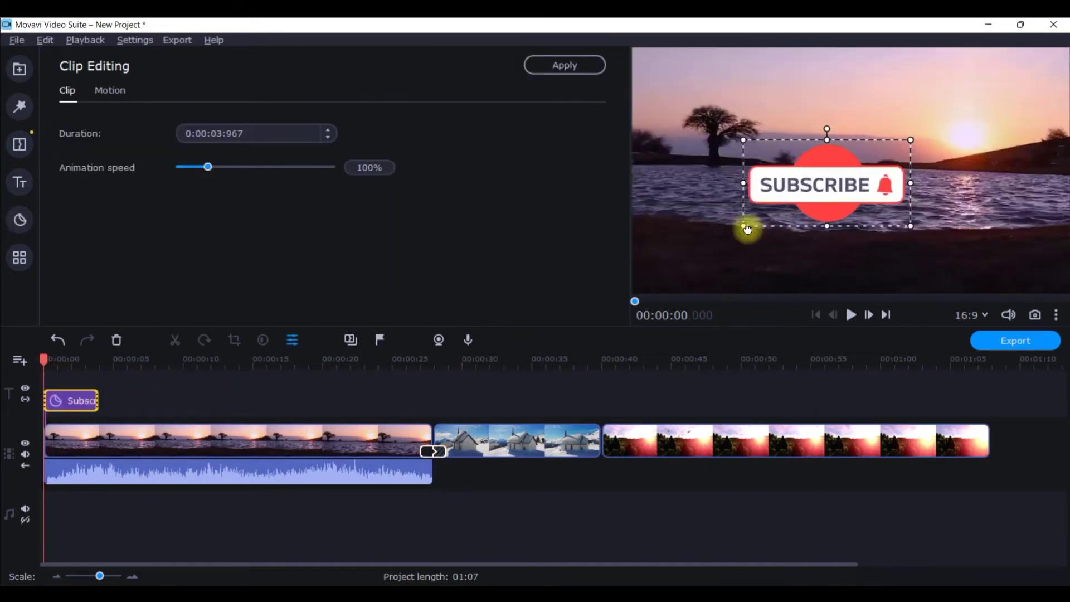
pyautogui.moveTo(876, 196); pyautogui.dragTo(851, 168)
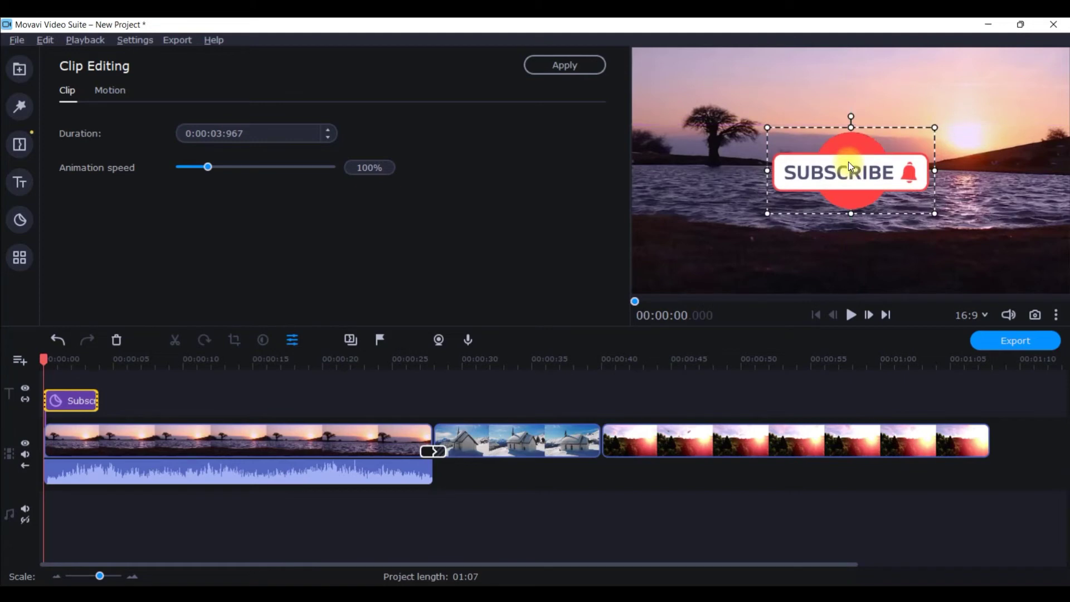
pyautogui.moveTo(98, 407); pyautogui.dragTo(216, 415)
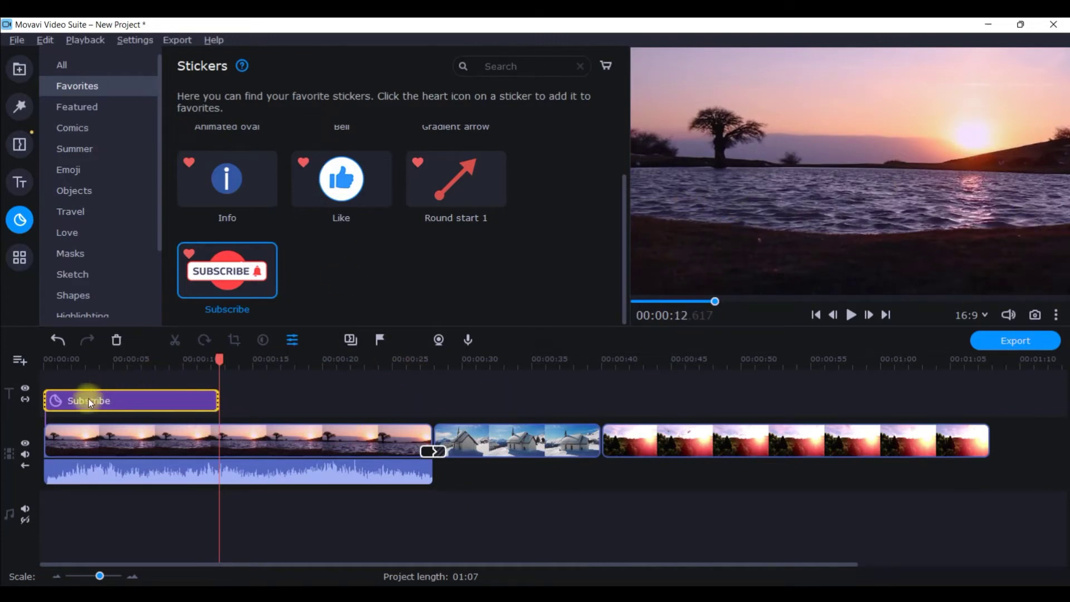
# Move the Subscribe sticker clip to start at about 00:00:12.6, trim its end slightly, and place the playhead just before it
pyautogui.moveTo(180, 396); pyautogui.dragTo(357, 395)
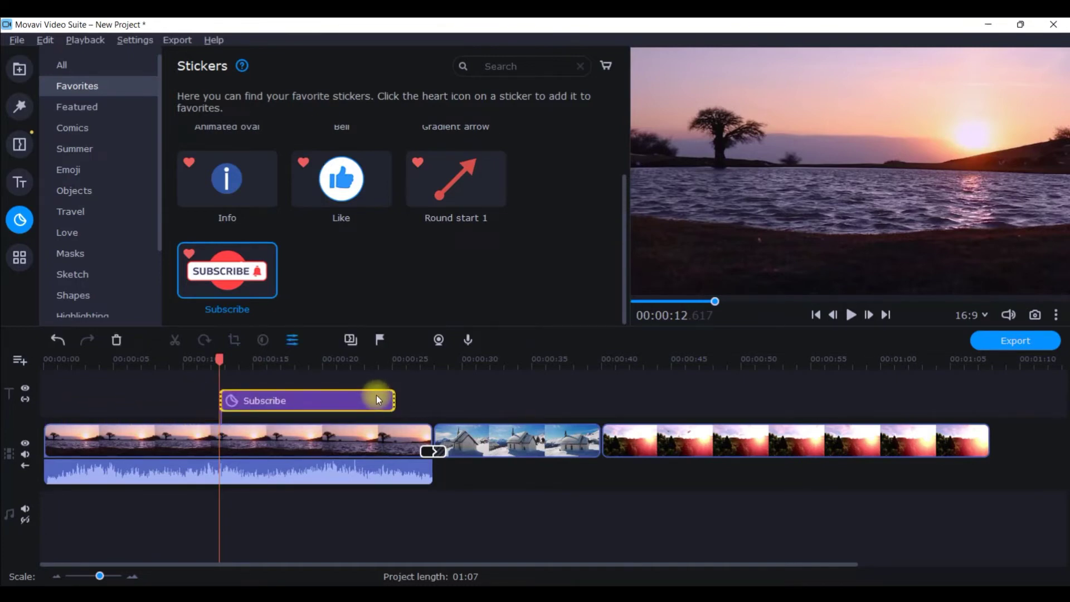
pyautogui.moveTo(387, 398)
pyautogui.mouseDown()
pyautogui.moveTo(398, 399)
pyautogui.moveTo(386, 398)
pyautogui.mouseUp()
pyautogui.click(288, 402)
pyautogui.moveTo(281, 358); pyautogui.dragTo(216, 373)
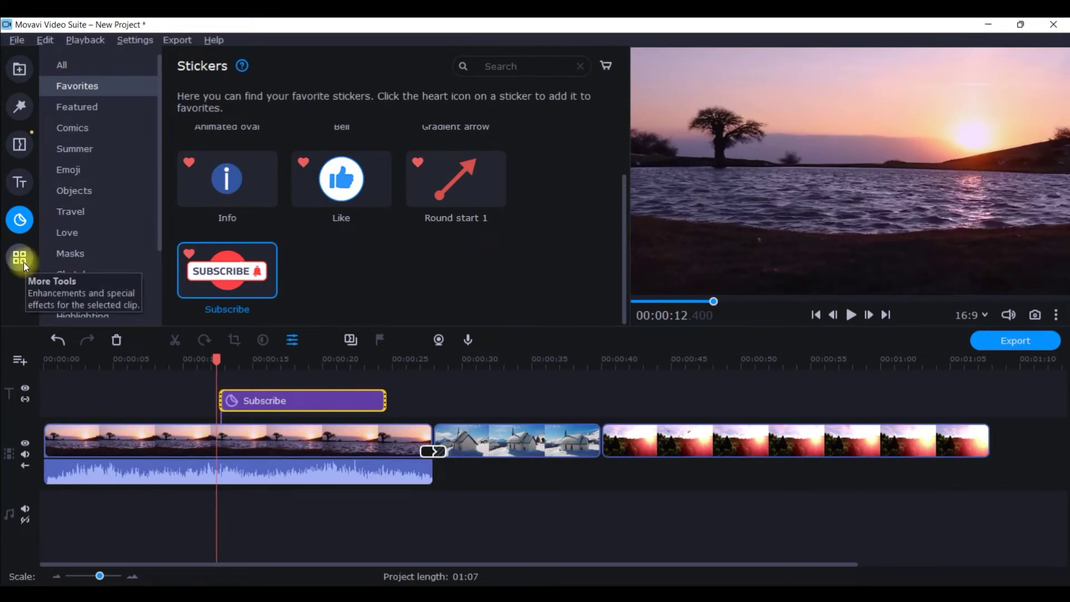
# Look through the video editing tools and open the Animation tool for the Subscribe sticker clip
pyautogui.click(24, 262)
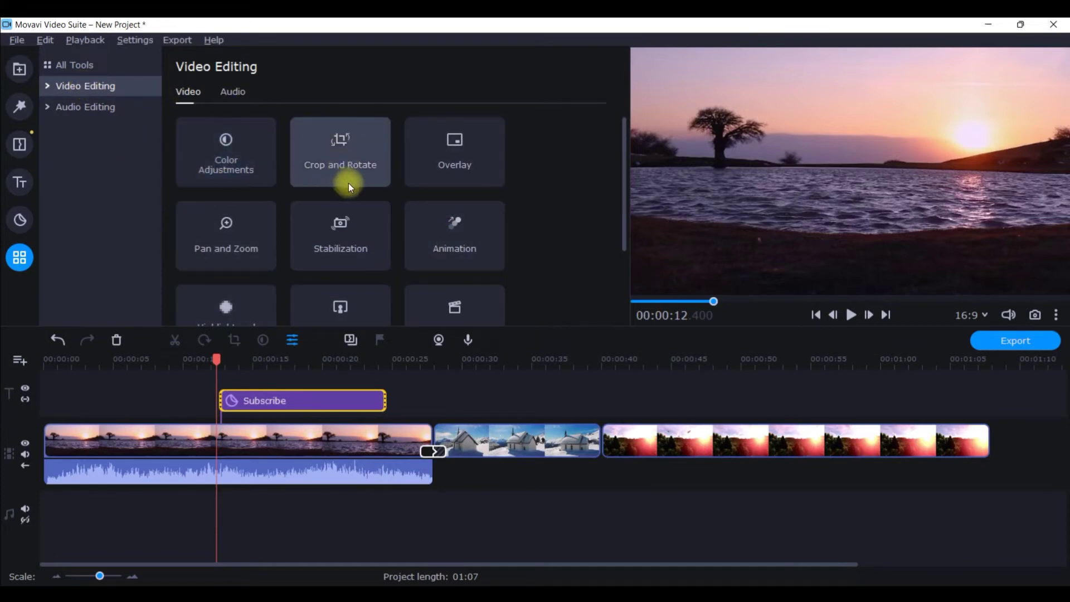
pyautogui.scroll(-2, 289, 167)
pyautogui.scroll(2, 365, 228)
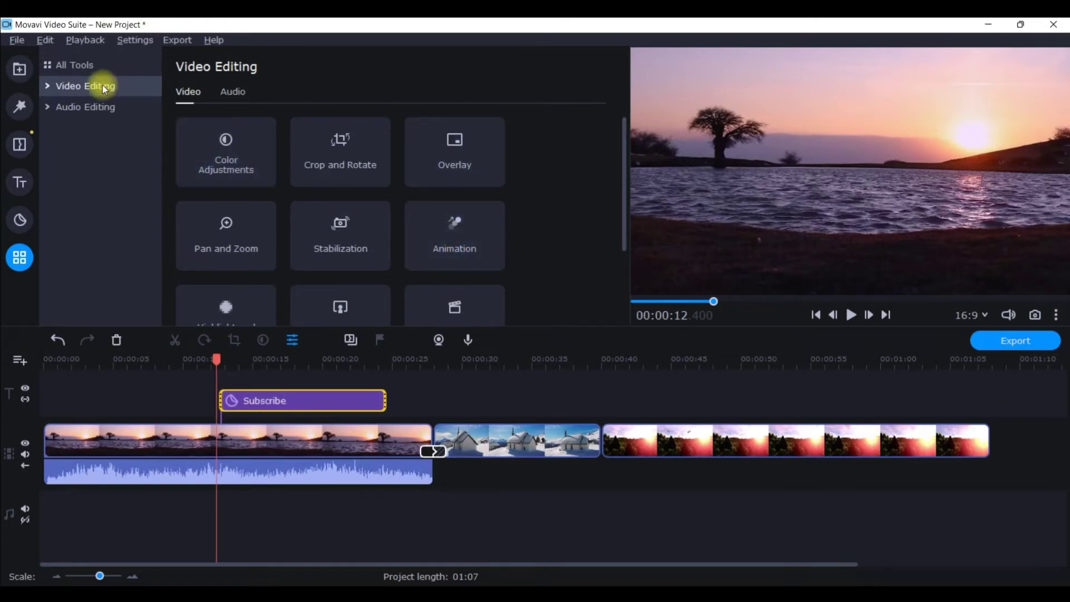
pyautogui.click(45, 85)
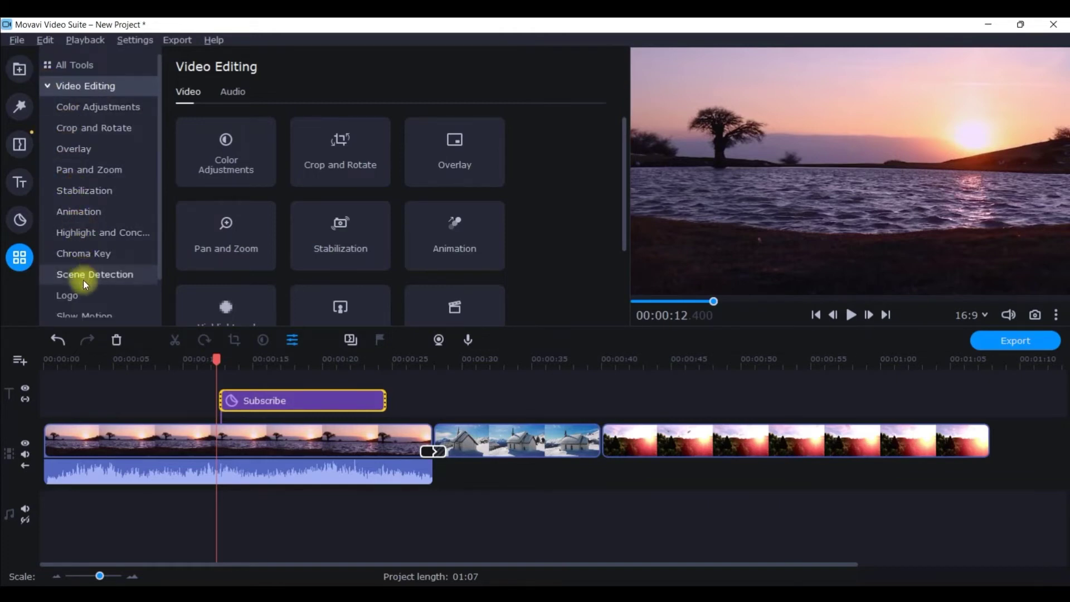
pyautogui.click(475, 233)
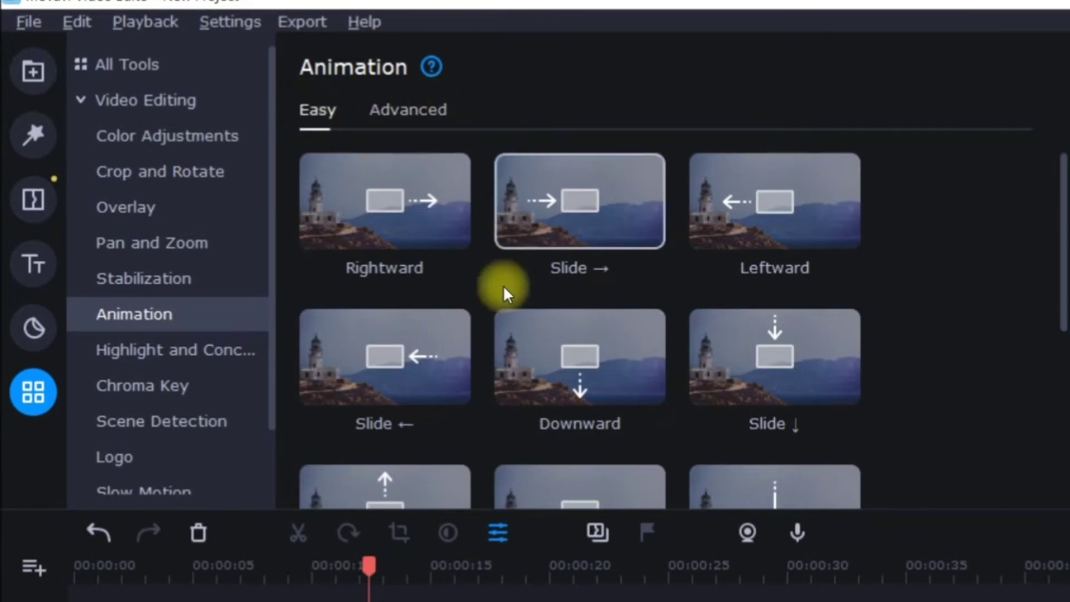
# Examine the Easy animation presets, from the directional slides through Loop, Hill, the Vortex presets and Zoom in
pyautogui.scroll(-1, 523, 273)
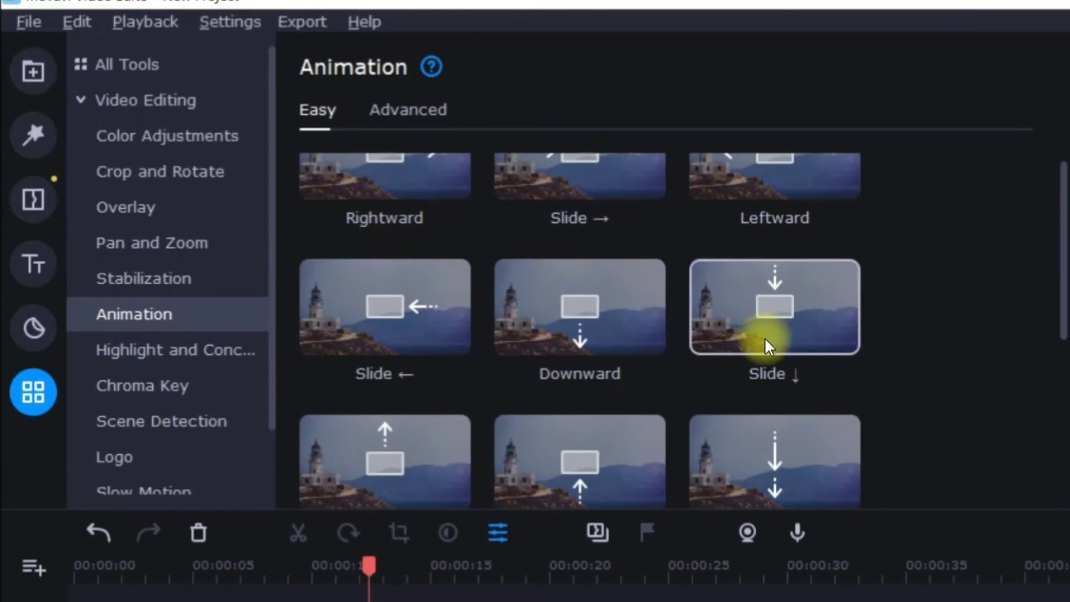
pyautogui.scroll(-3, 794, 335)
pyautogui.scroll(4, 520, 313)
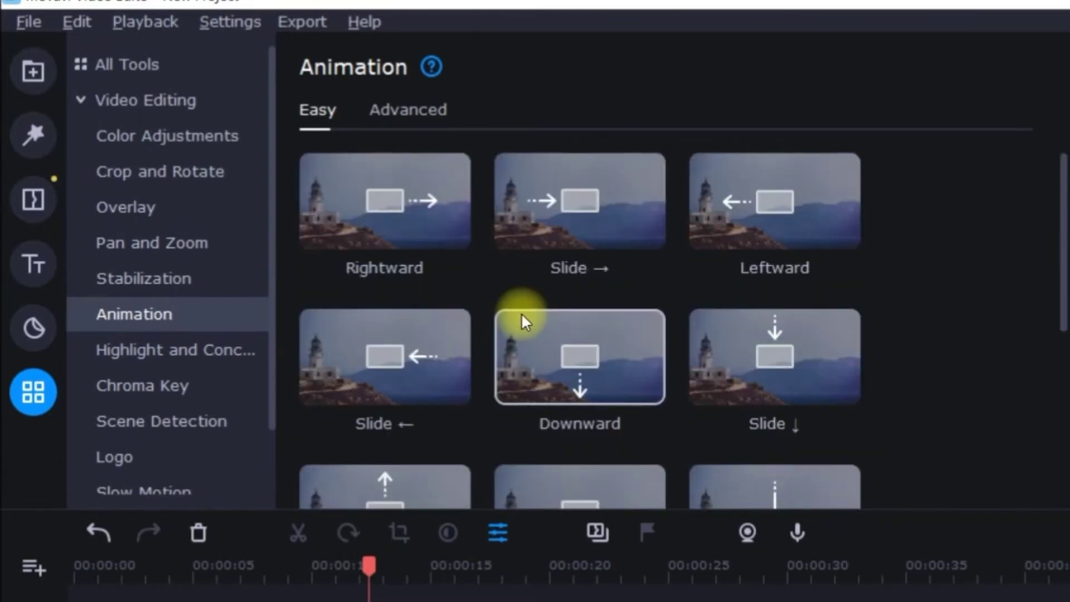
pyautogui.click(505, 533)
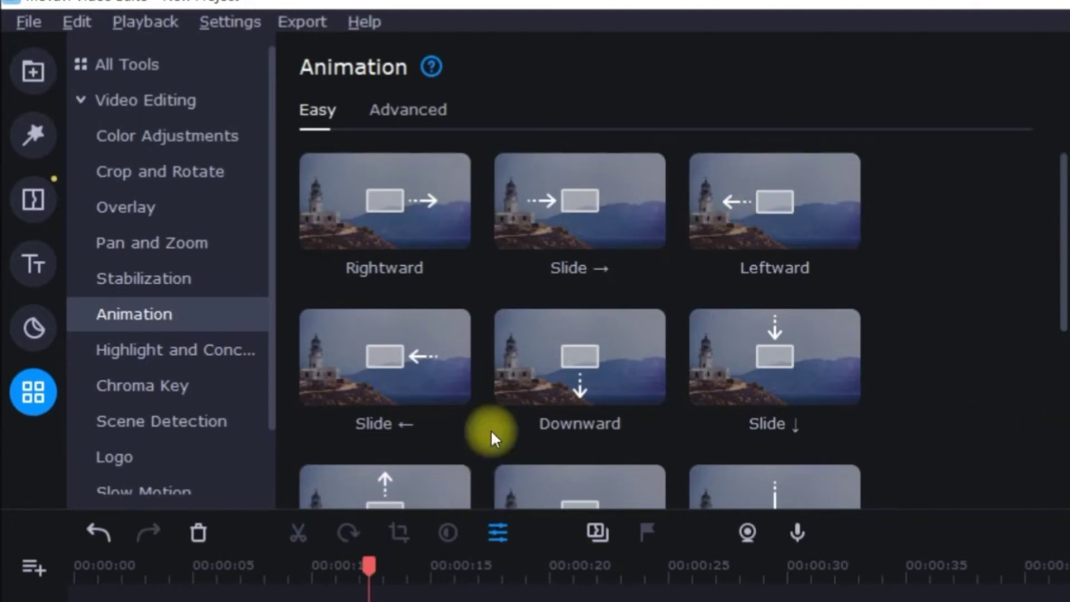
pyautogui.scroll(-2, 543, 315)
pyautogui.scroll(-5, 558, 319)
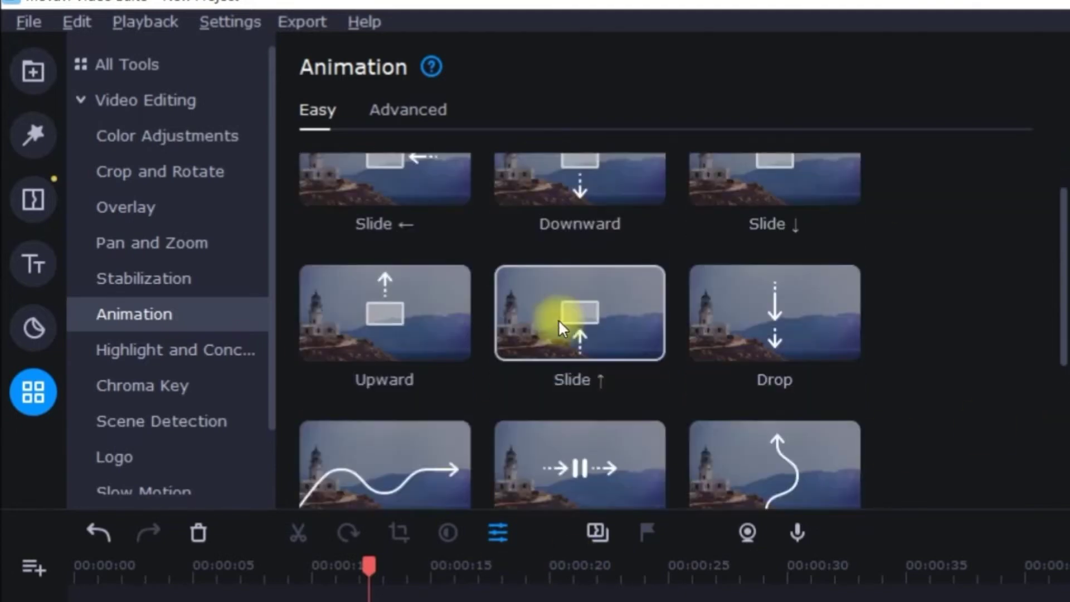
pyautogui.scroll(-1, 563, 320)
pyautogui.scroll(-3, 562, 319)
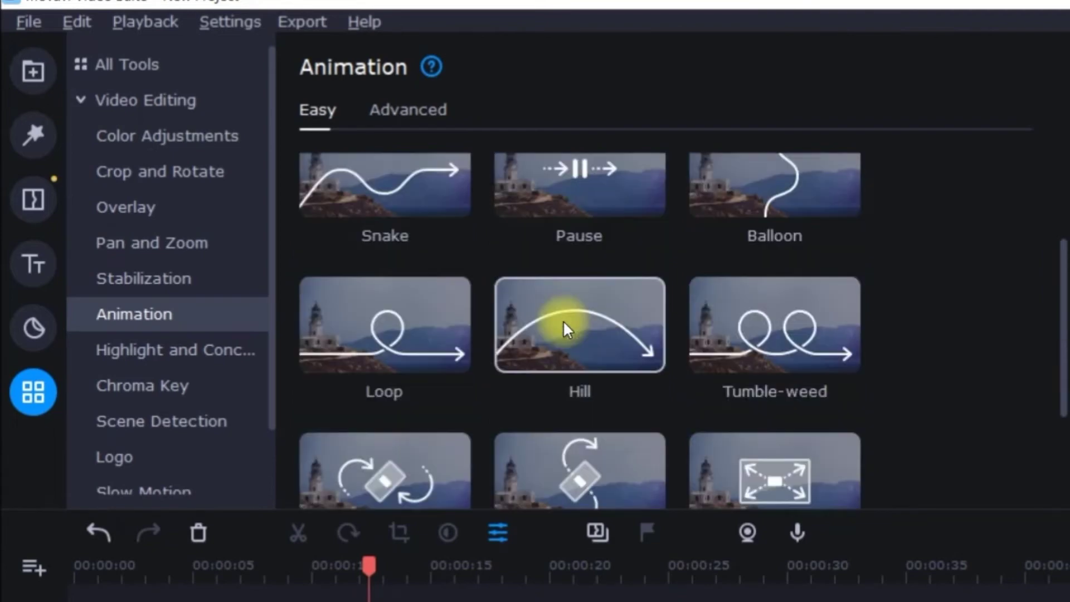
pyautogui.scroll(-1, 529, 333)
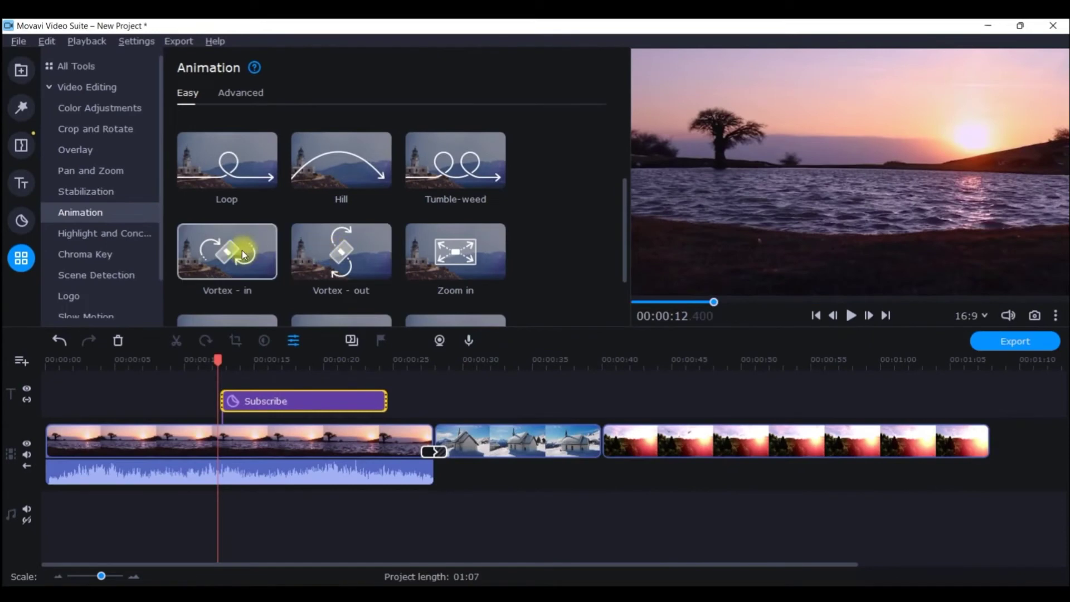
# Apply the Vortex - in animation to the start of the Subscribe sticker clip and preview it from just before the clip
pyautogui.moveTo(242, 250); pyautogui.dragTo(228, 400)
pyautogui.moveTo(225, 361); pyautogui.dragTo(205, 363)
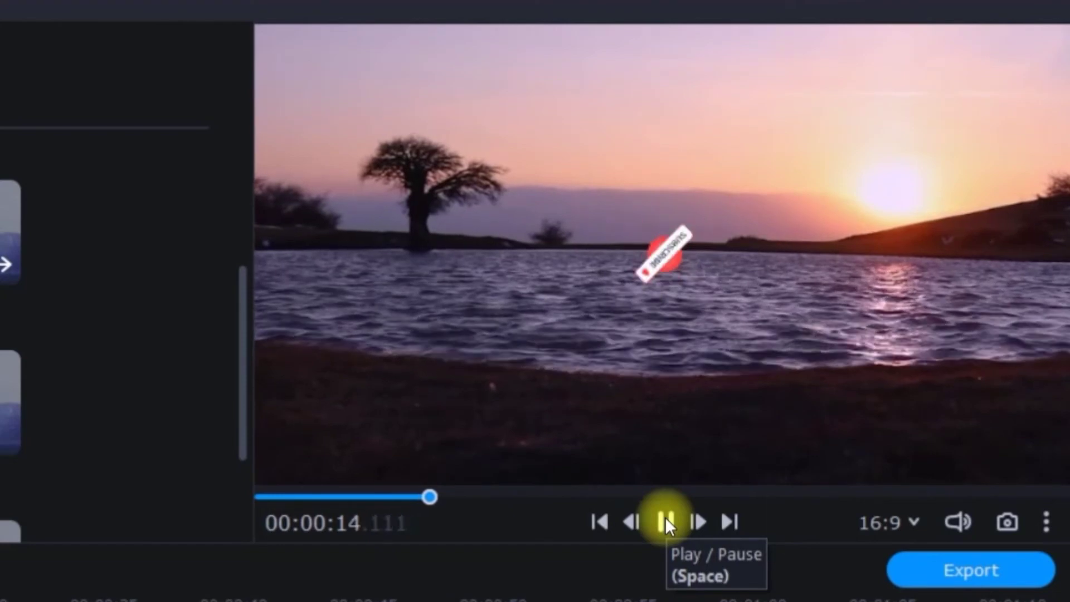
pyautogui.click(665, 521)
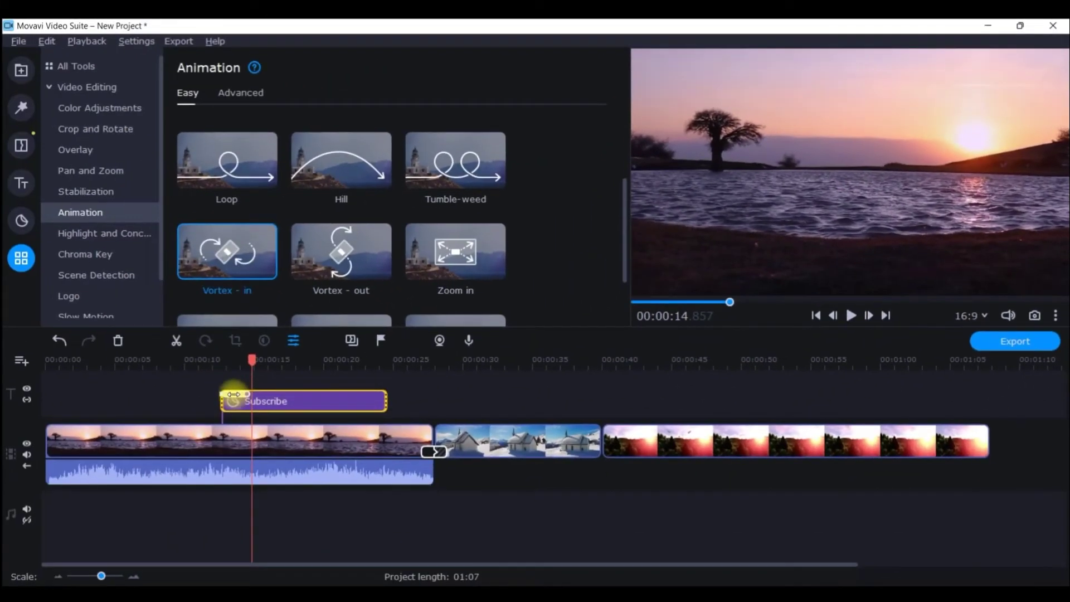
# Remove all Vortex - in keyframes from the Subscribe sticker clip
pyautogui.rightClick(234, 394)
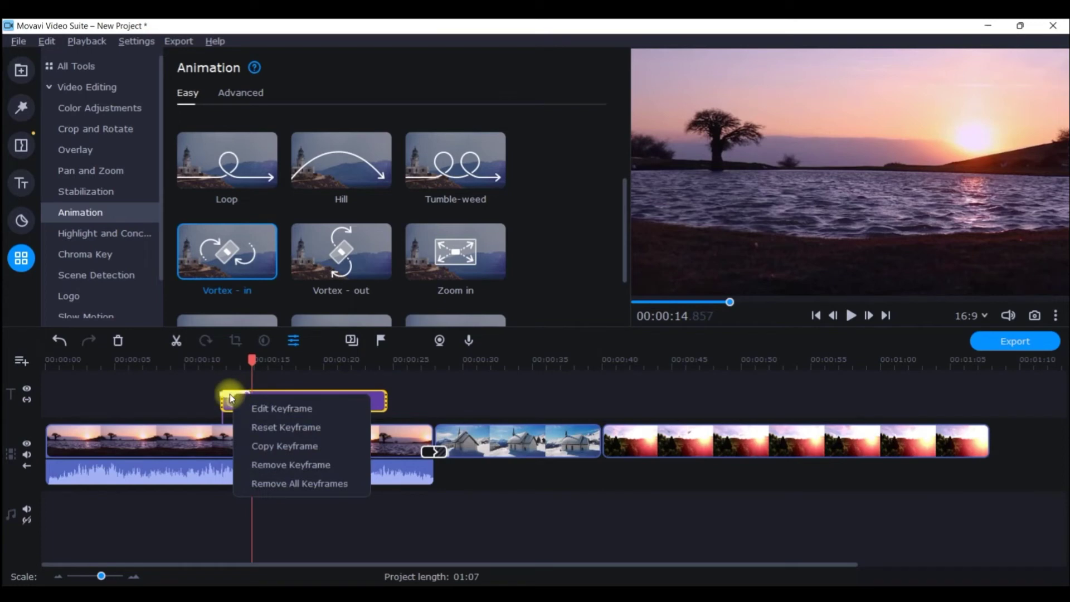
pyautogui.click(306, 481)
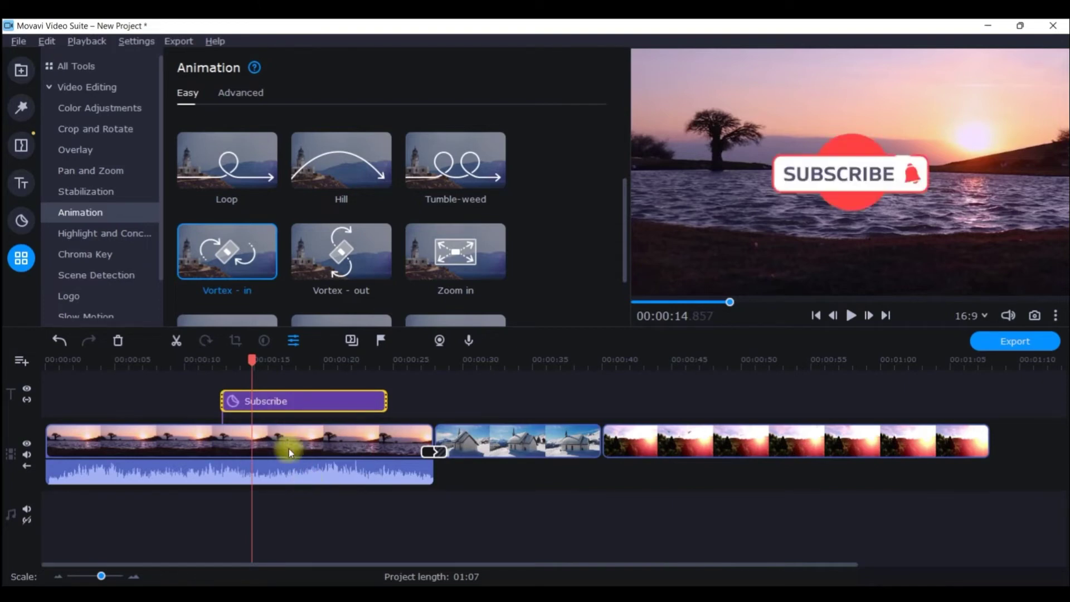
# Place the playhead at the start of the Subscribe sticker clip and apply the Zoom in animation there
pyautogui.moveTo(250, 359); pyautogui.dragTo(220, 363)
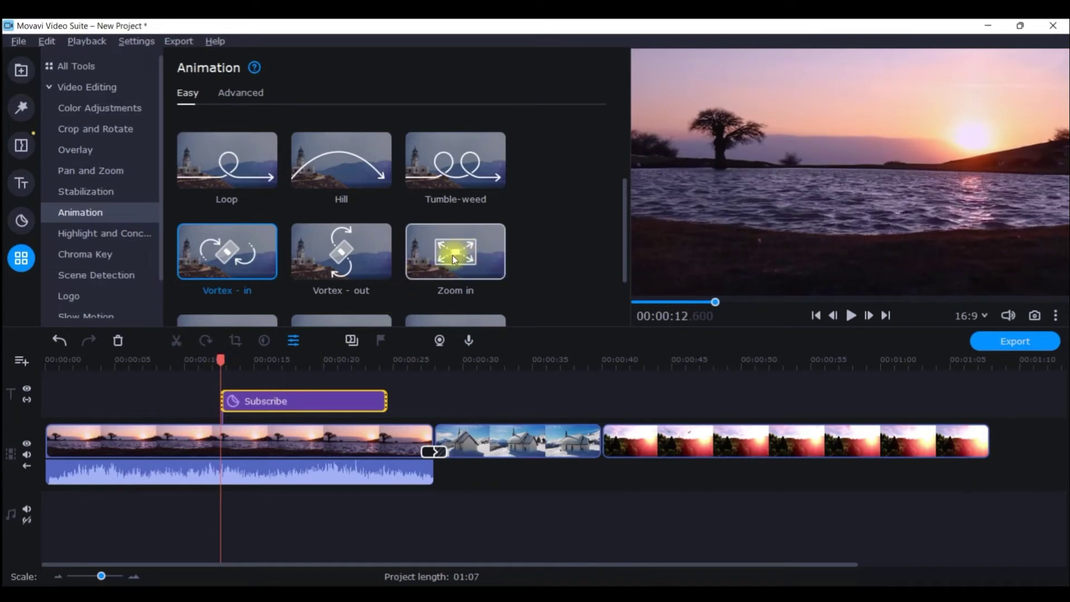
pyautogui.scroll(-1, 452, 255)
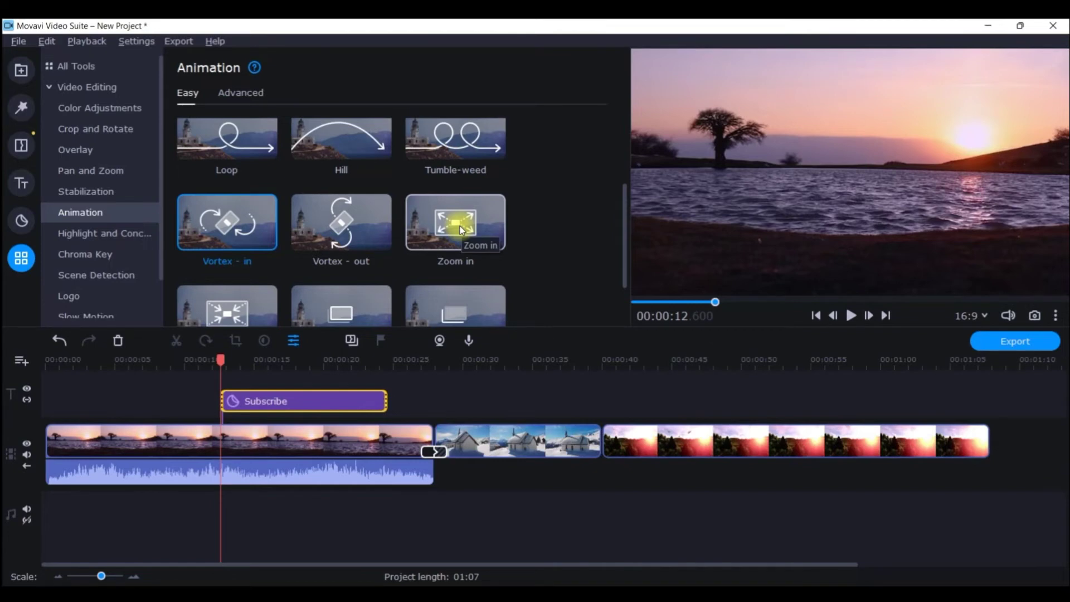
pyautogui.moveTo(462, 230); pyautogui.dragTo(225, 397)
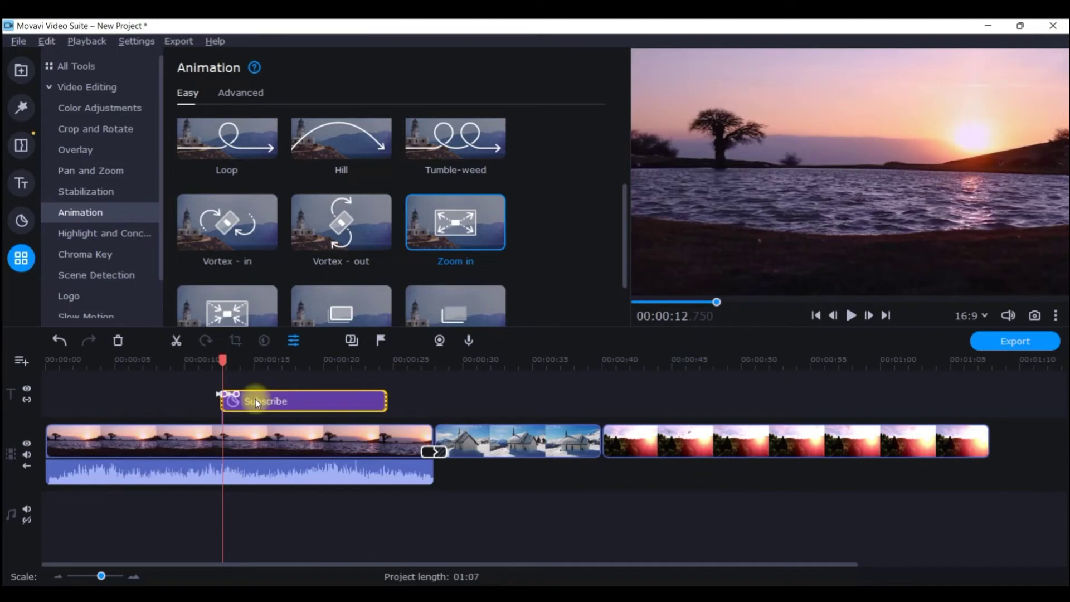
# Play the Zoom in animation from about 00:00:11.65 in the unpinned, maximized player, then pause and dock the player again
pyautogui.moveTo(222, 360); pyautogui.dragTo(207, 366)
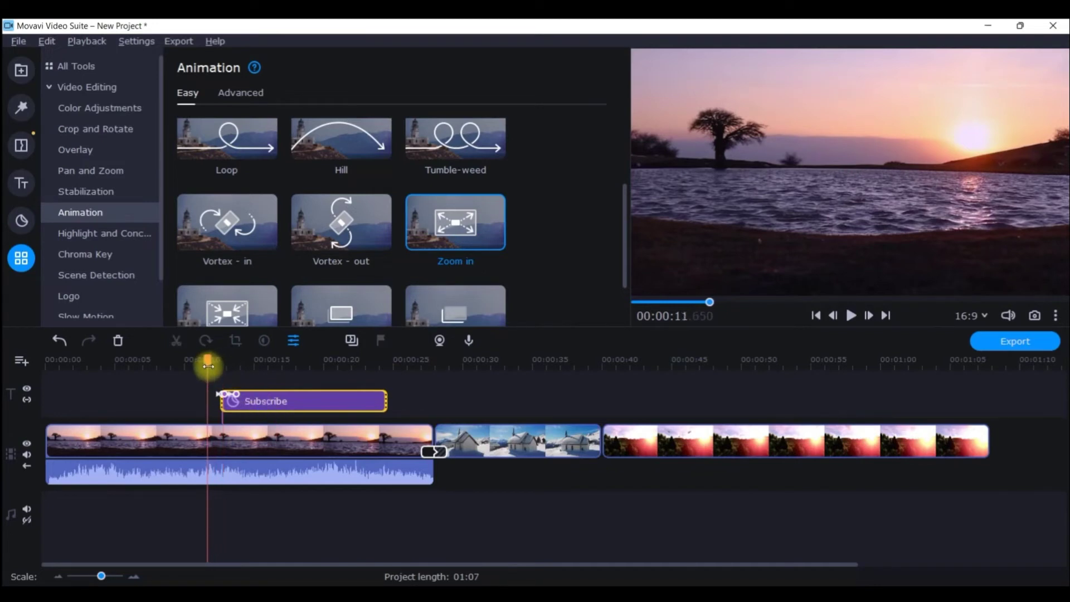
pyautogui.click(1055, 316)
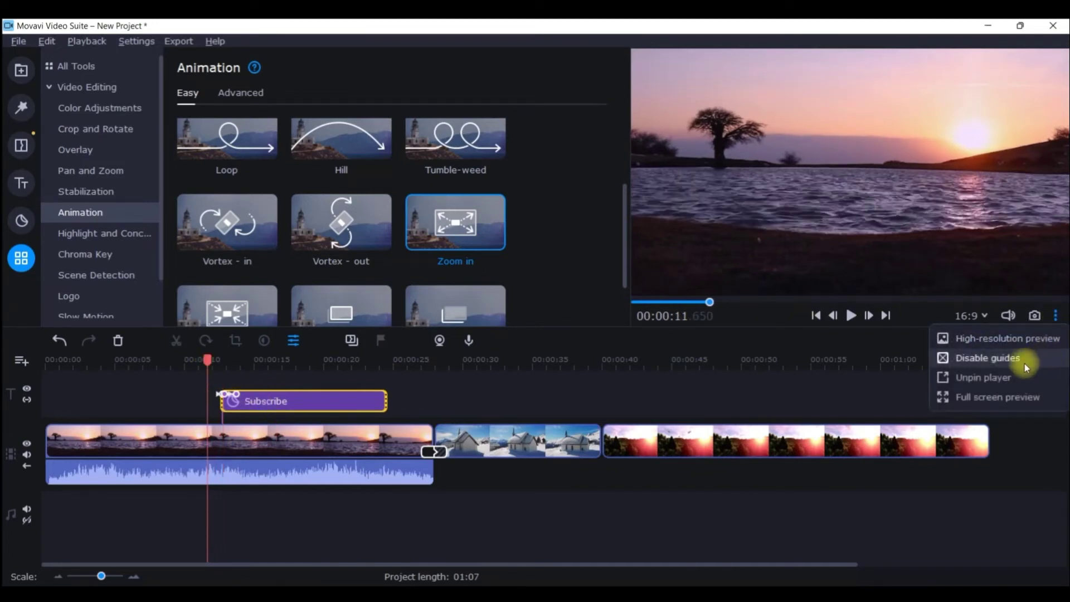
pyautogui.click(1007, 377)
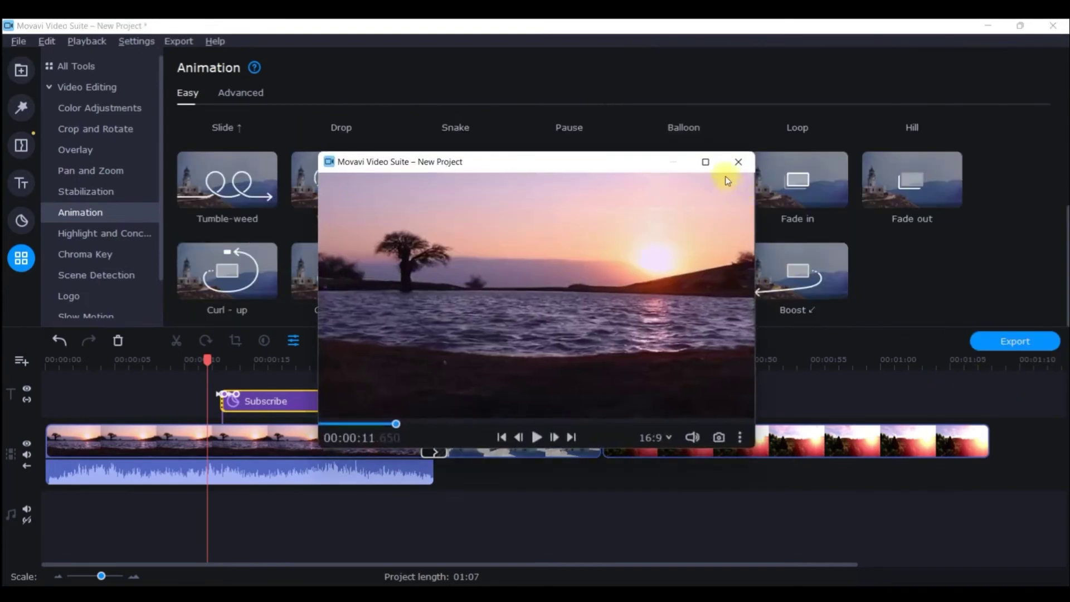
pyautogui.click(705, 162)
pyautogui.click(536, 574)
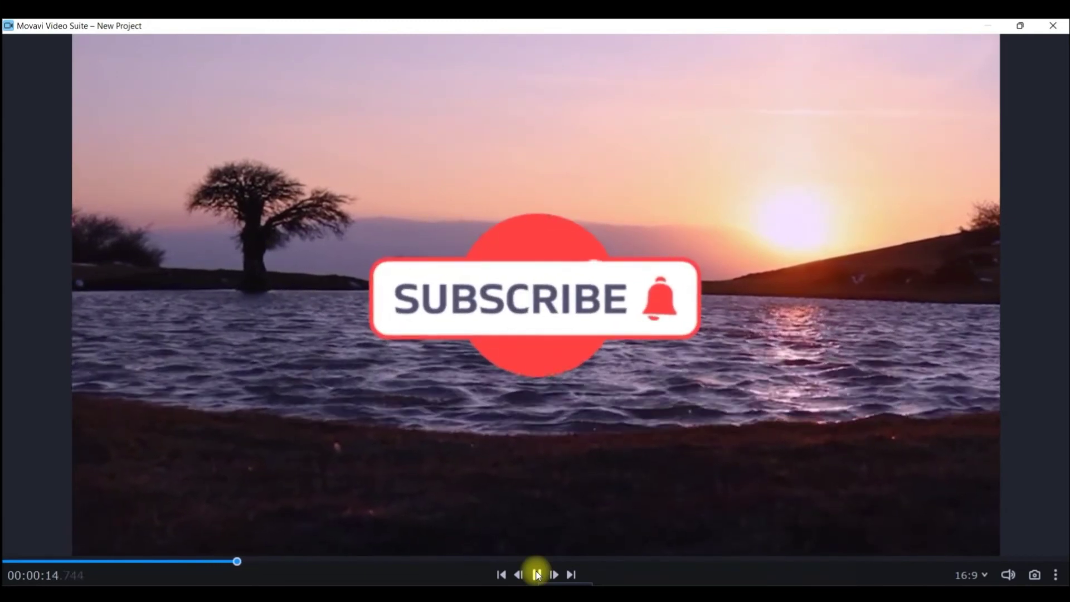
pyautogui.click(537, 574)
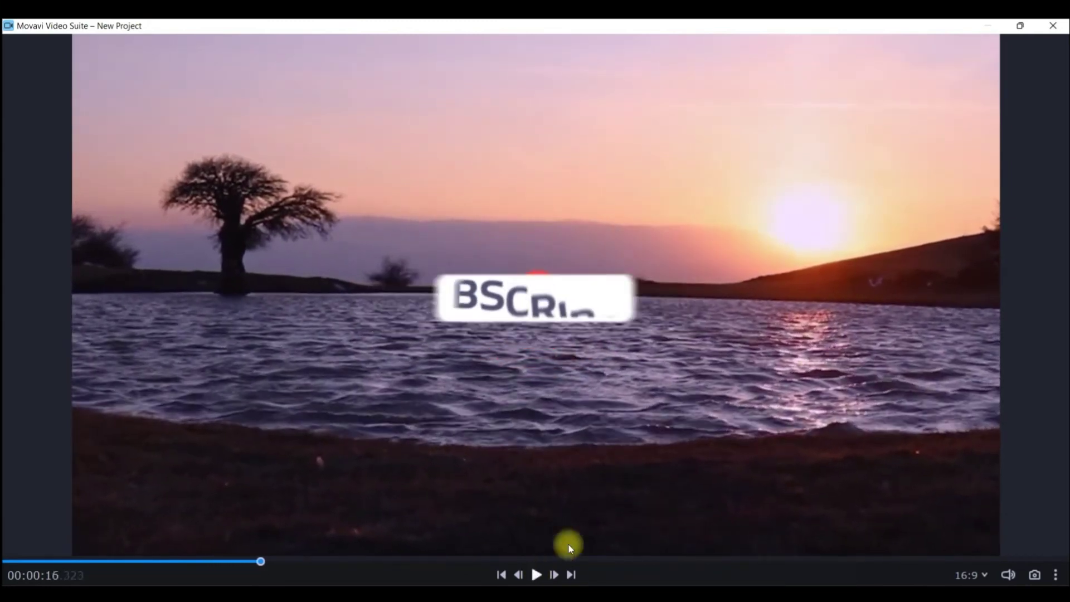
pyautogui.click(1055, 26)
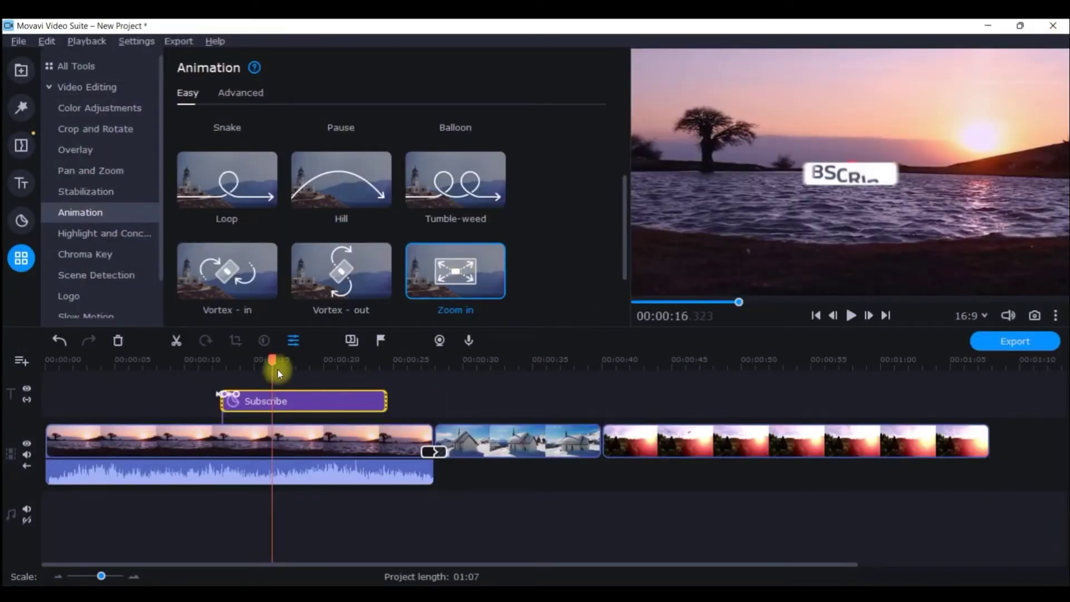
# Edit the end keyframe of the Zoom in animation, setting its opacity to 59% and then back to 100%
pyautogui.click(236, 393)
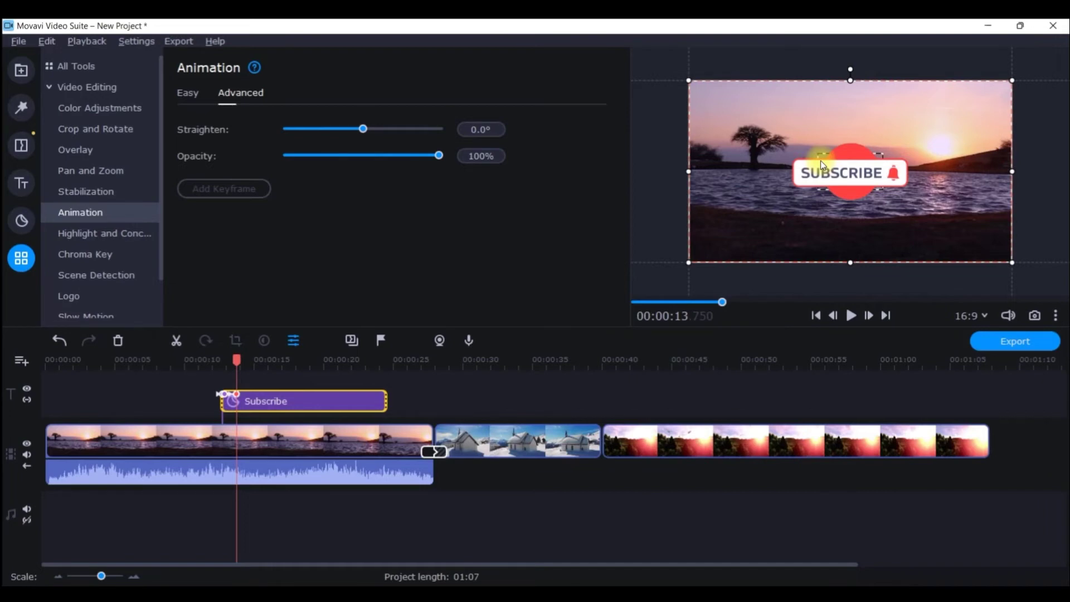
pyautogui.rightClick(237, 394)
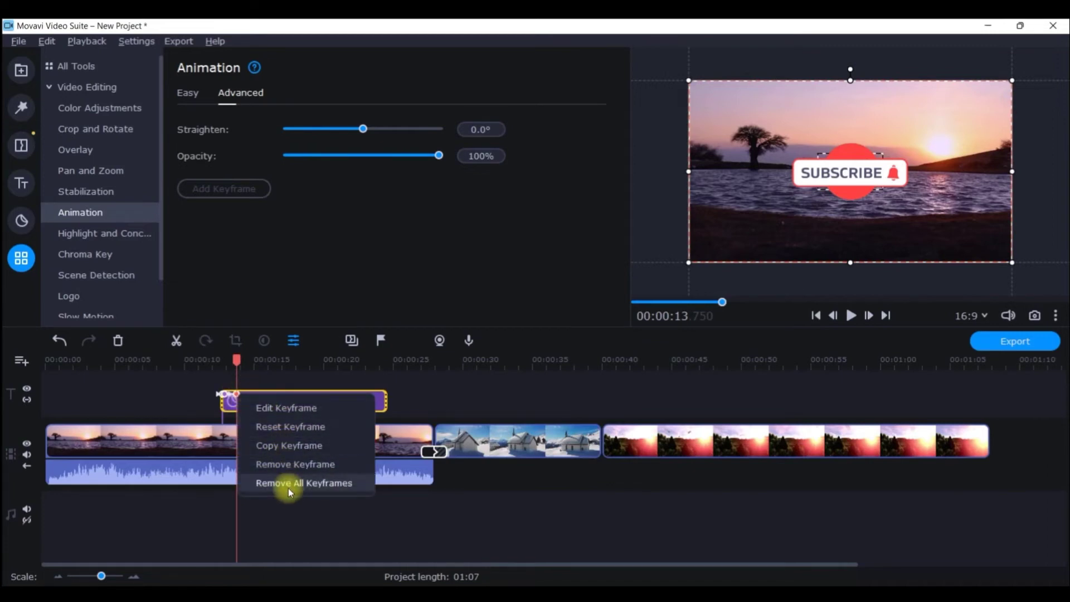
pyautogui.click(288, 407)
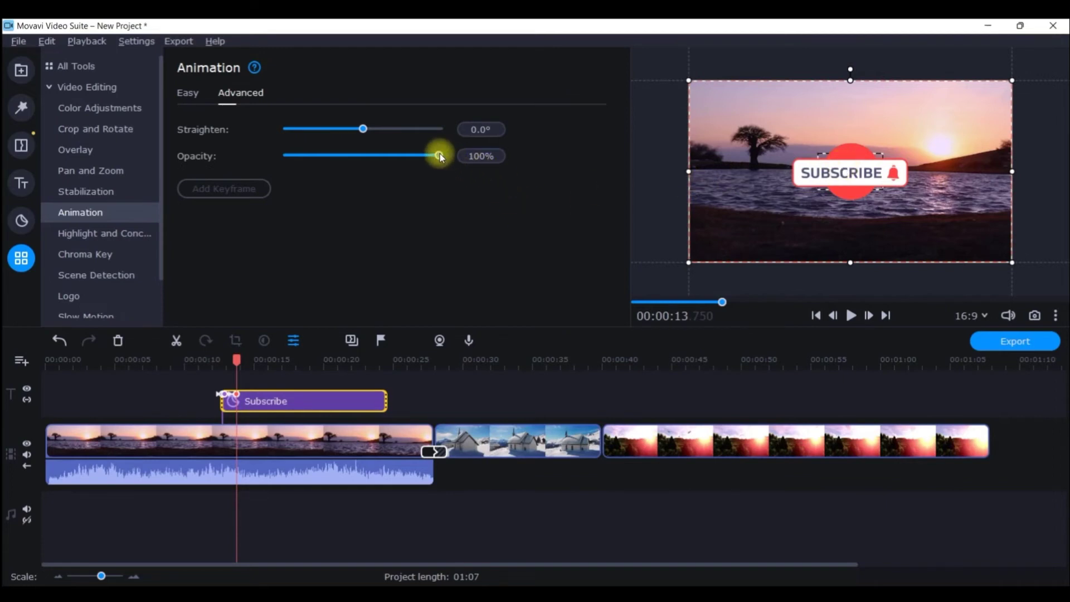
pyautogui.moveTo(439, 153); pyautogui.dragTo(378, 158)
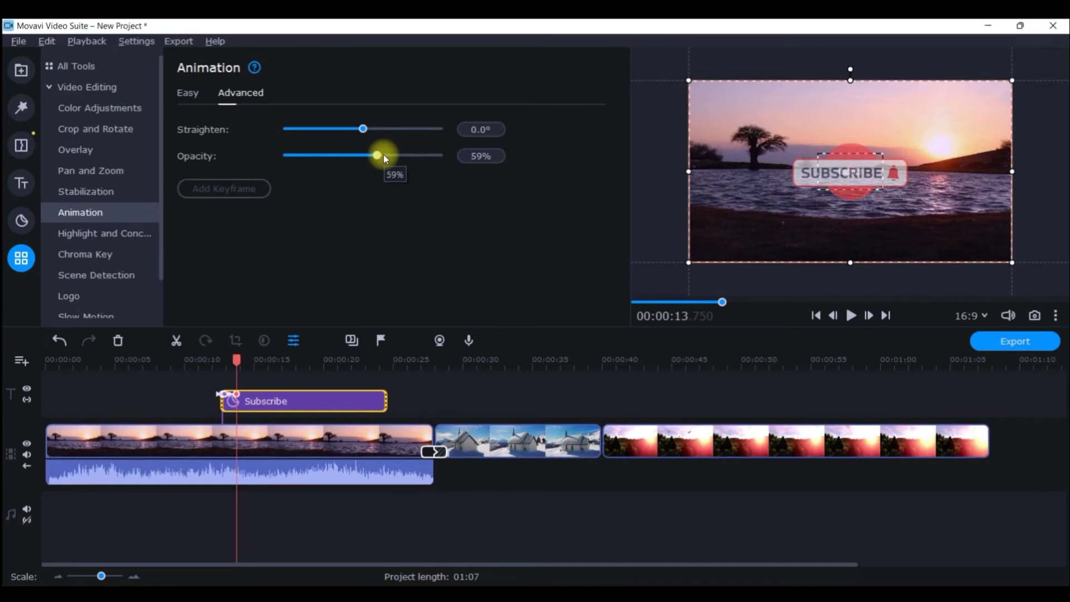
pyautogui.moveTo(376, 157); pyautogui.dragTo(478, 167)
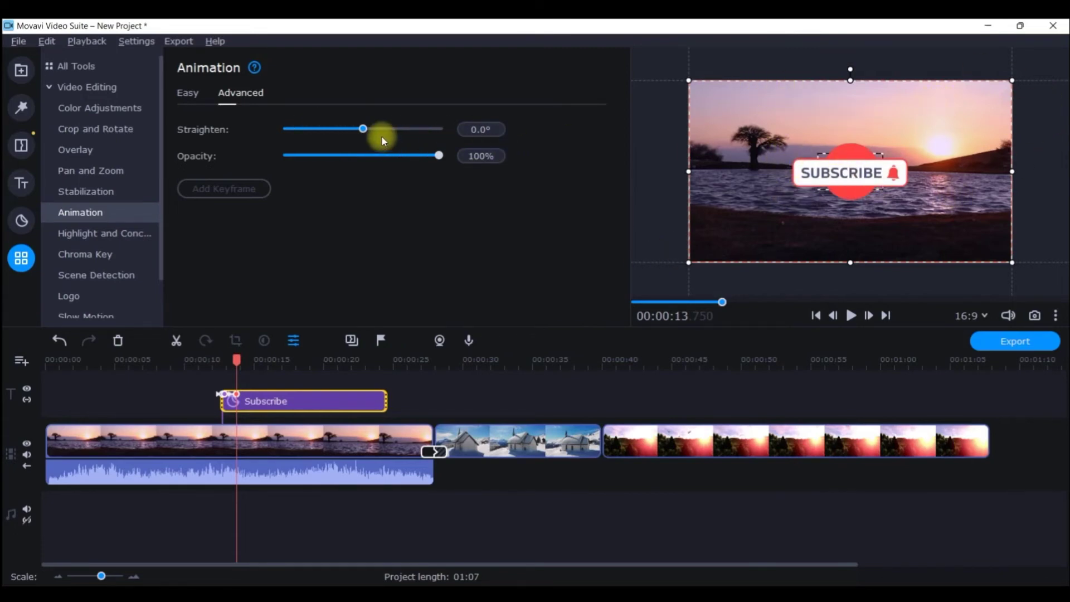
# Inspect the start and end keyframes of the Zoom in animation and remove all keyframes from the Subscribe sticker clip
pyautogui.click(195, 95)
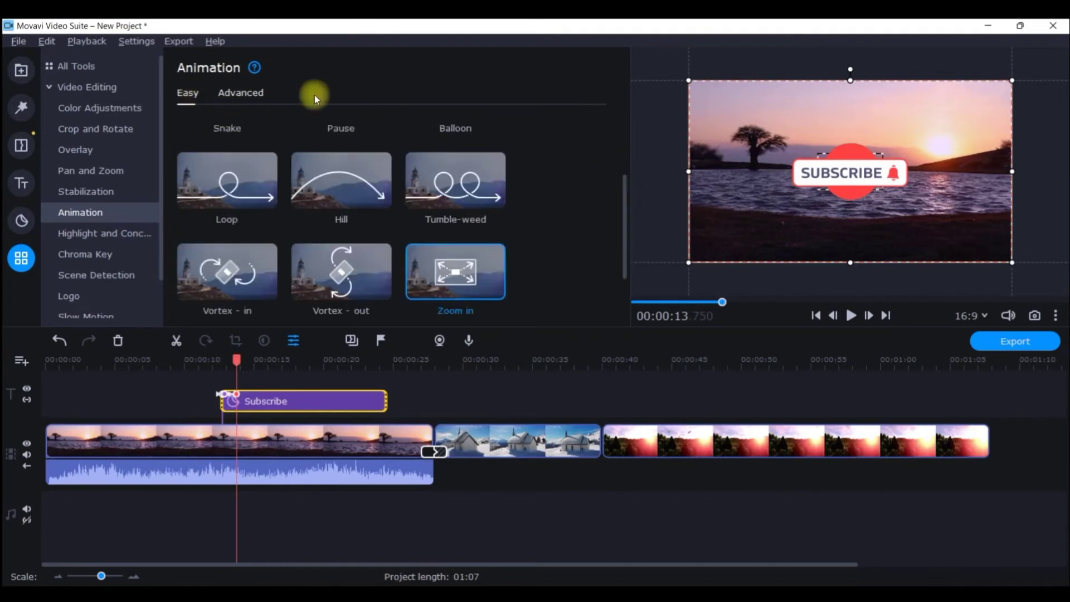
pyautogui.click(223, 394)
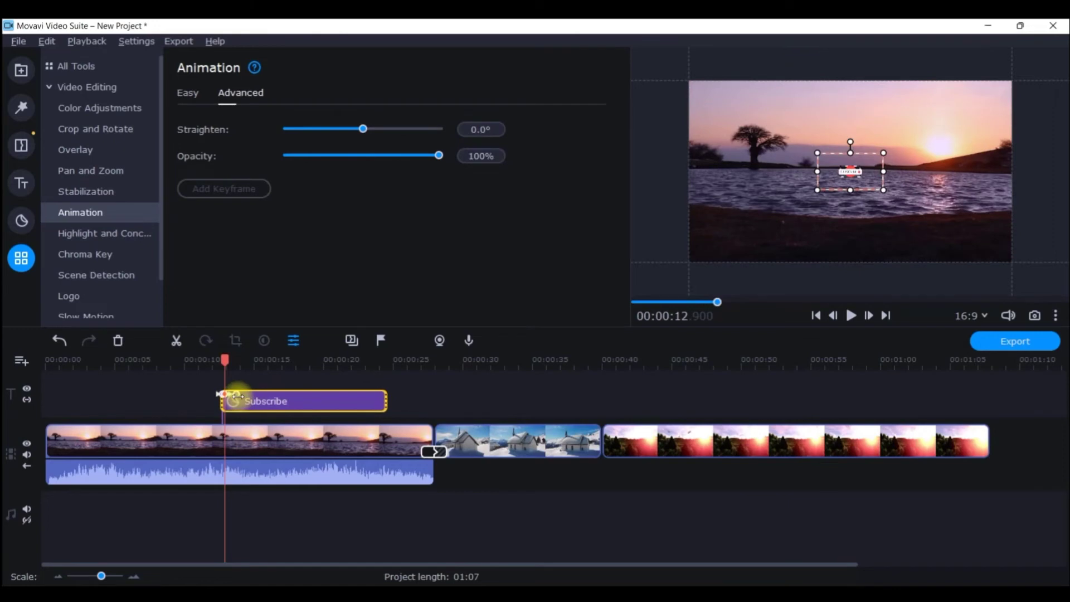
pyautogui.click(236, 395)
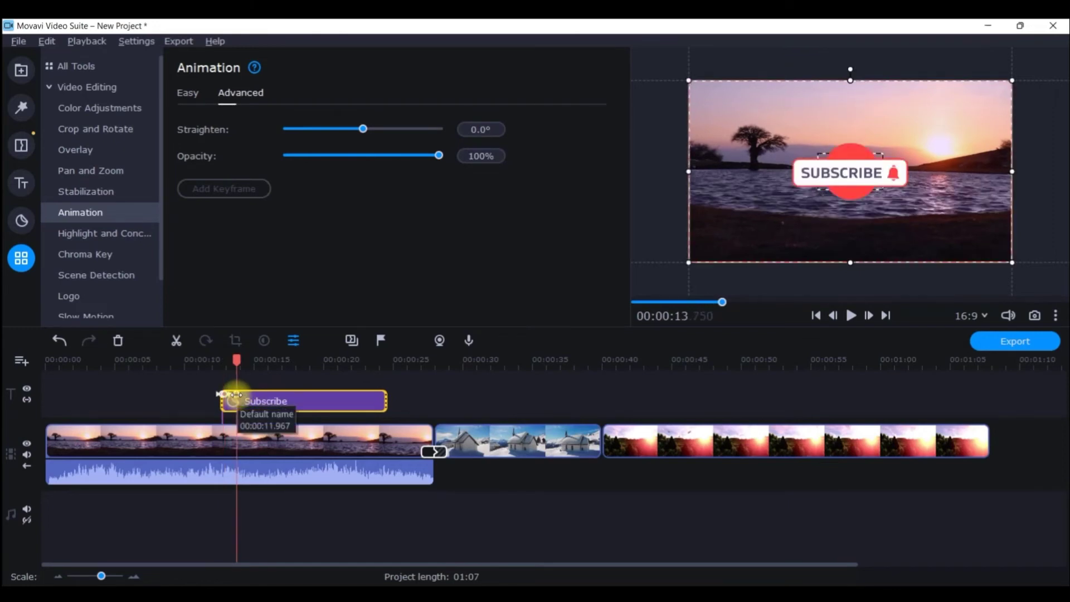
pyautogui.rightClick(232, 393)
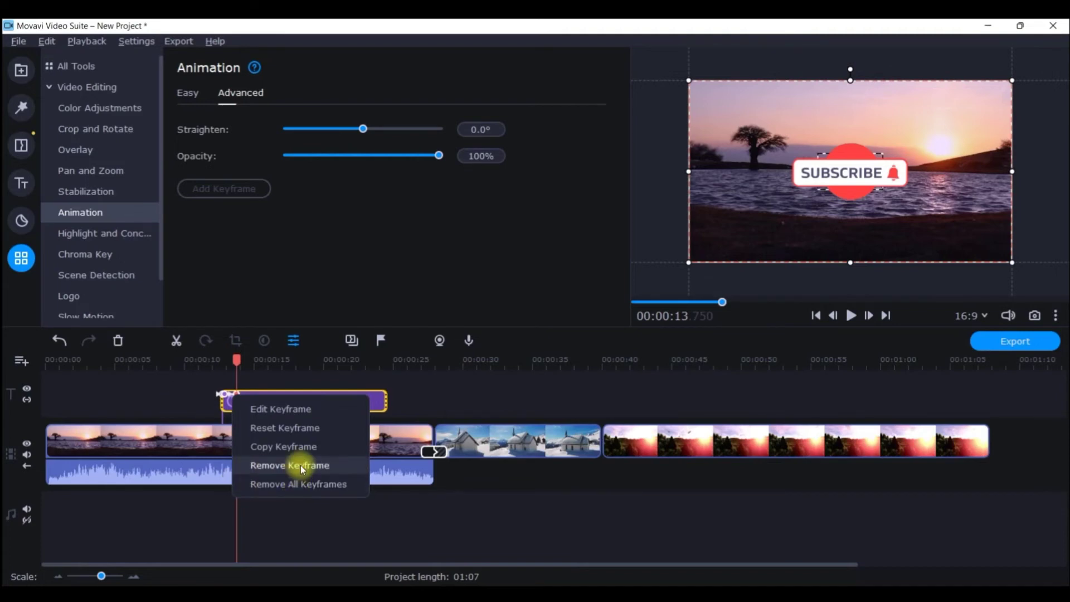
pyautogui.click(291, 483)
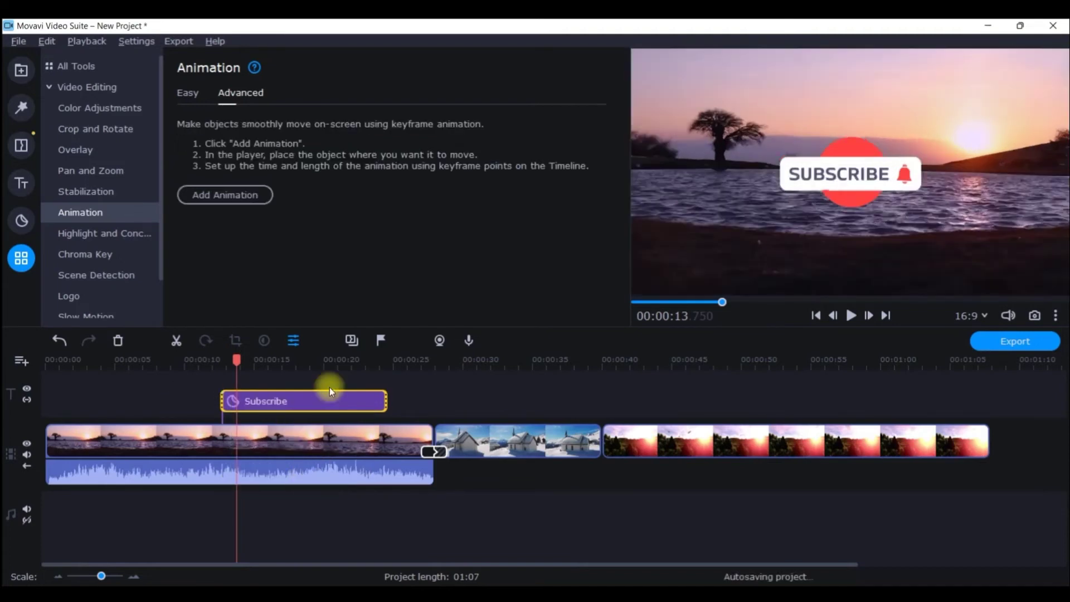
# Place the playhead near the end of the Subscribe sticker clip at 00:00:23.000 and apply the Curl - down animation there
pyautogui.click(200, 93)
pyautogui.scroll(-2, 346, 205)
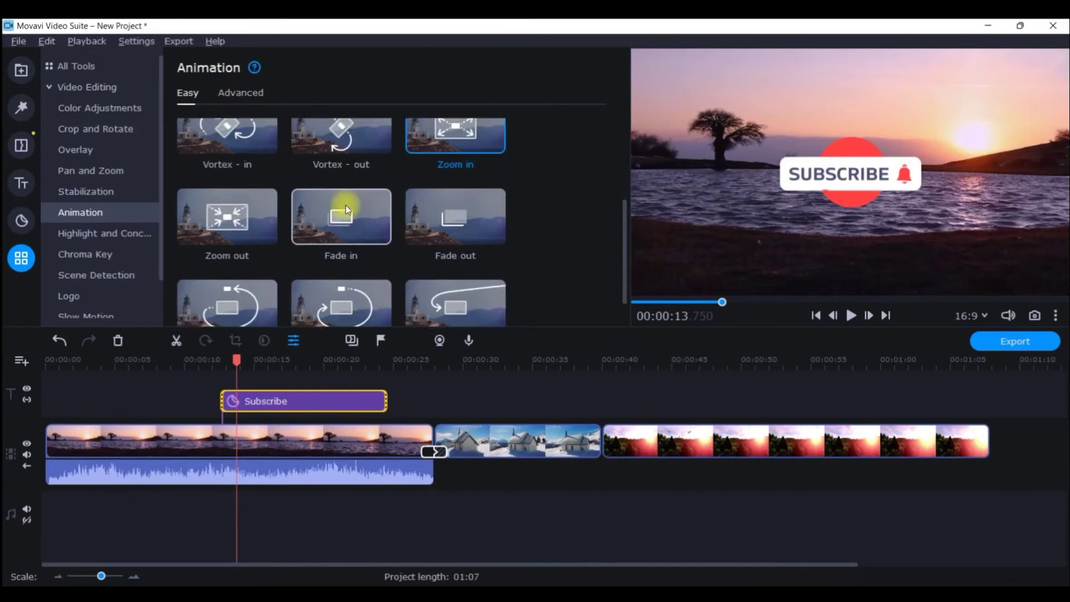
pyautogui.scroll(-1, 322, 224)
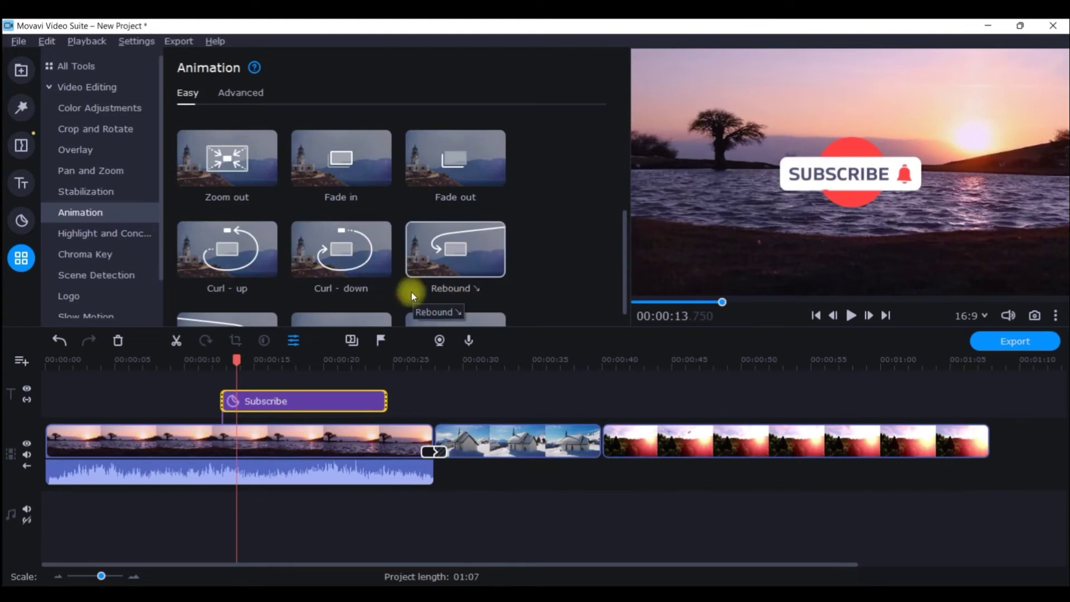
pyautogui.moveTo(238, 359); pyautogui.dragTo(365, 361)
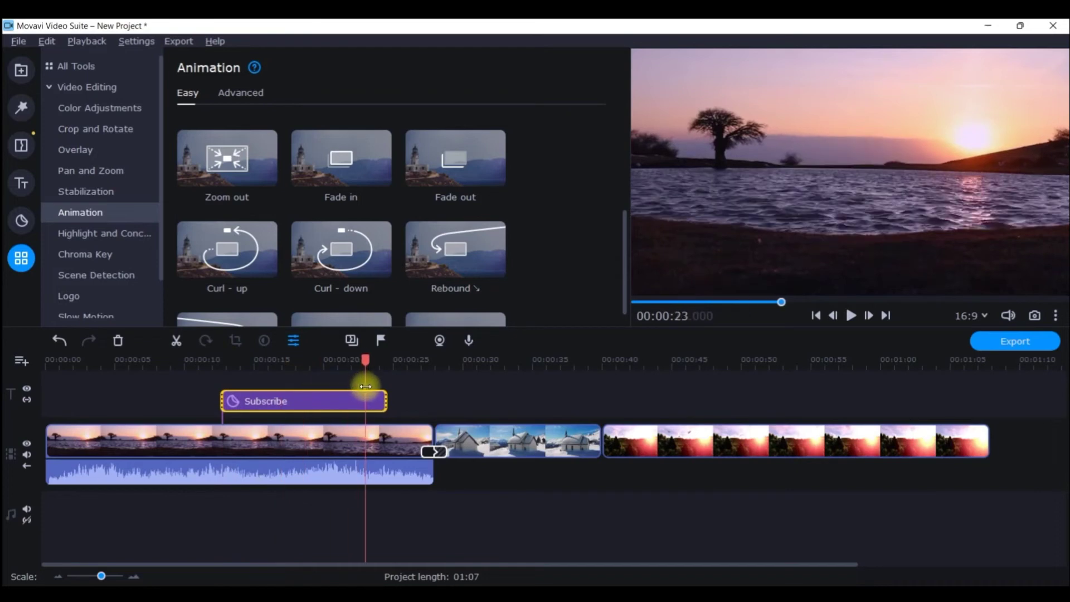
pyautogui.moveTo(336, 251); pyautogui.dragTo(369, 393)
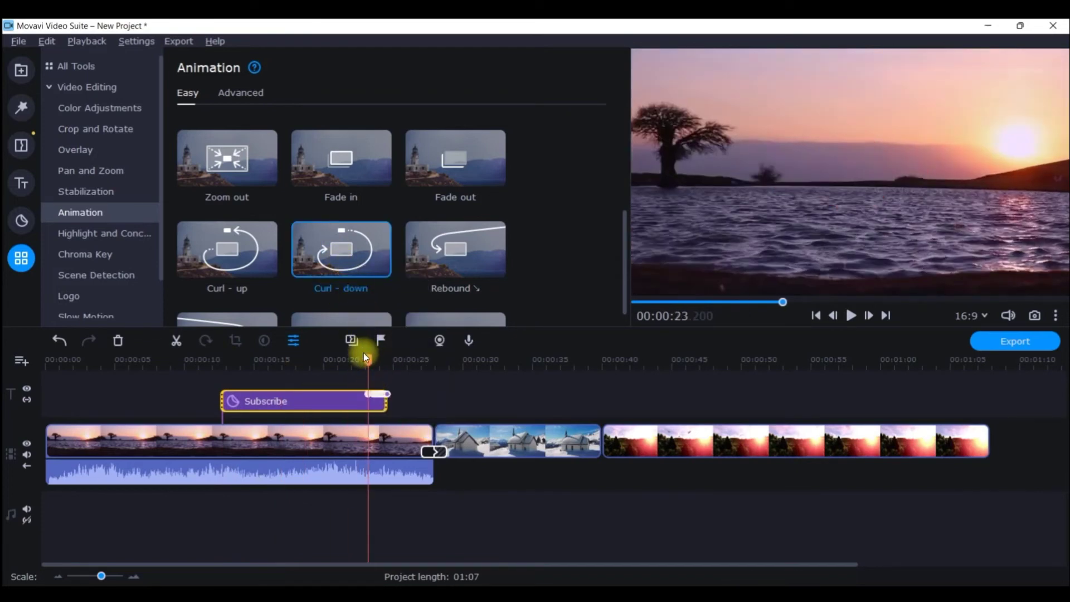
# Play the Curl - down animation from about 00:00:19.600 in the unpinned, maximized player, then pause it
pyautogui.click(319, 359)
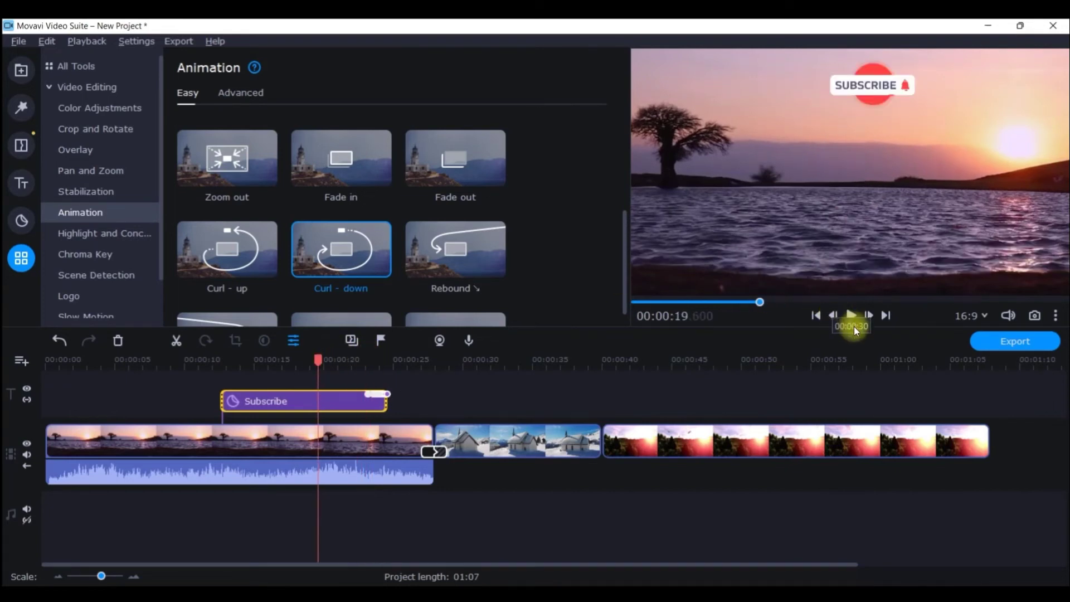
pyautogui.click(1055, 315)
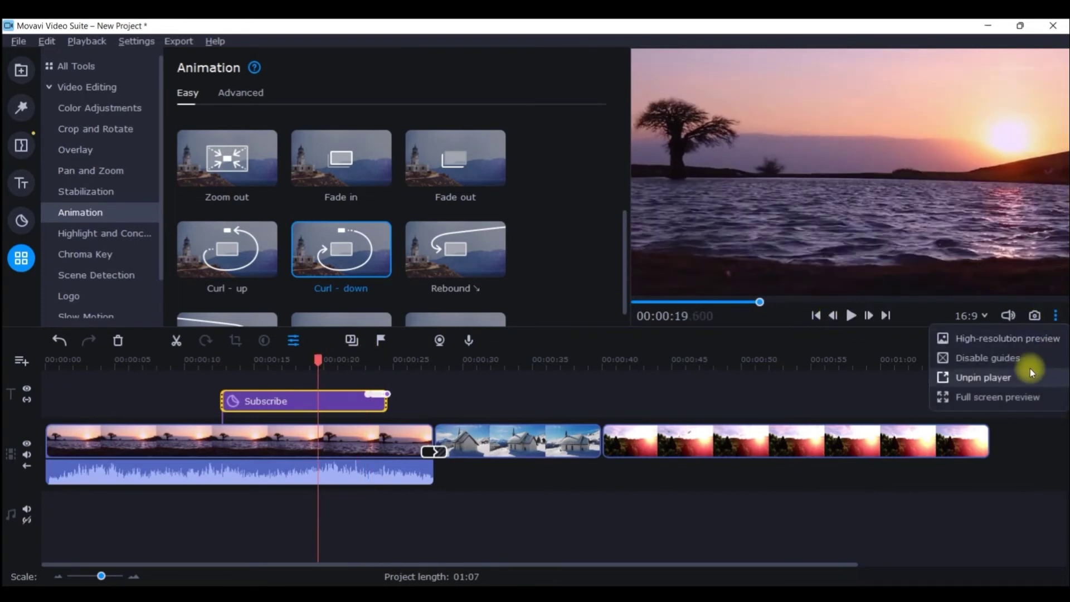
pyautogui.click(983, 377)
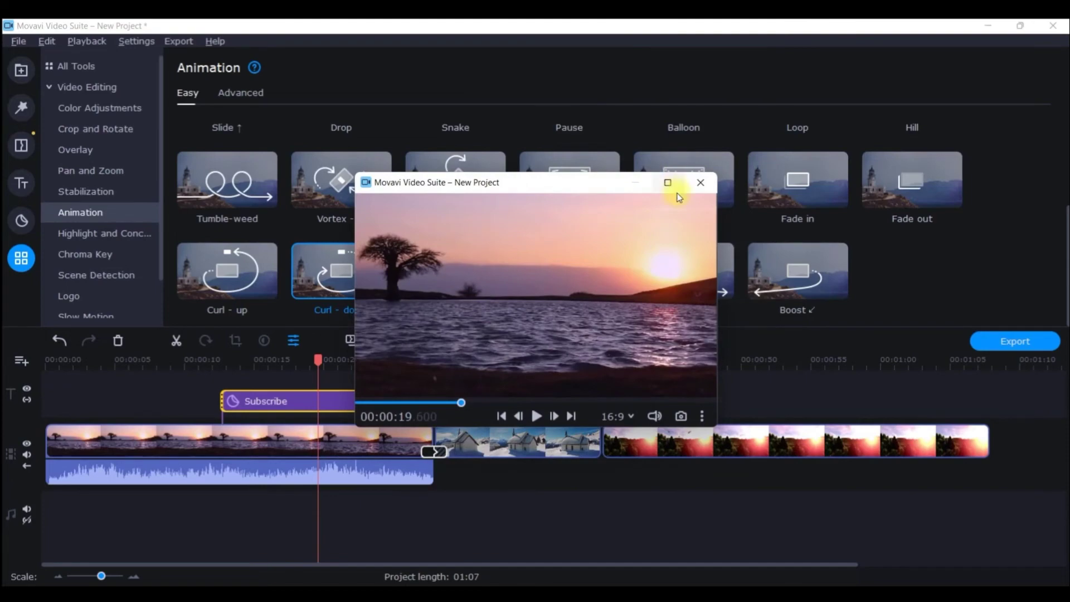
pyautogui.click(667, 186)
pyautogui.click(535, 574)
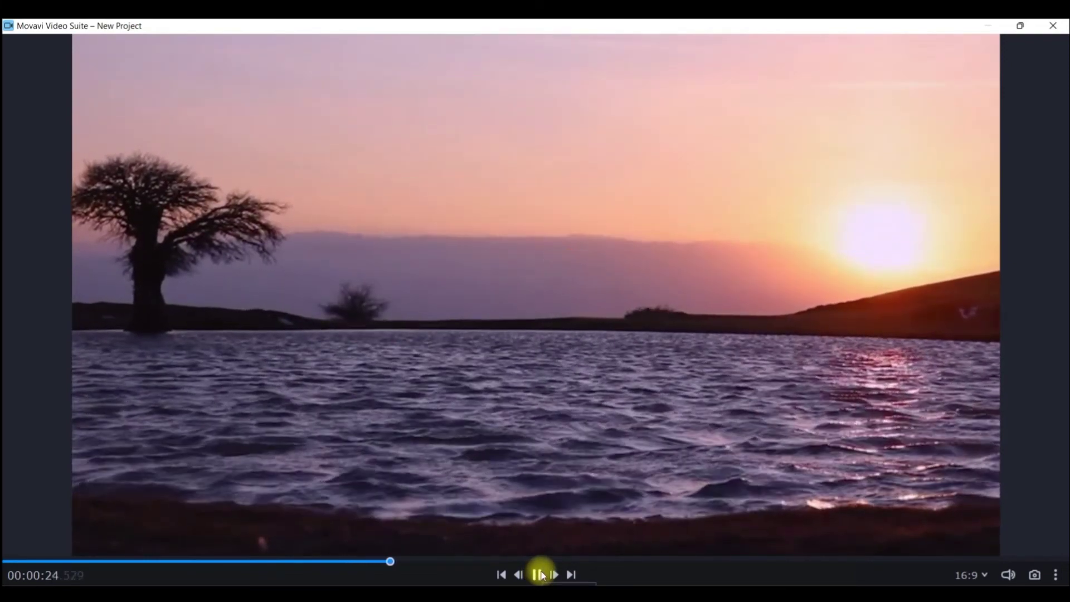
pyautogui.click(539, 574)
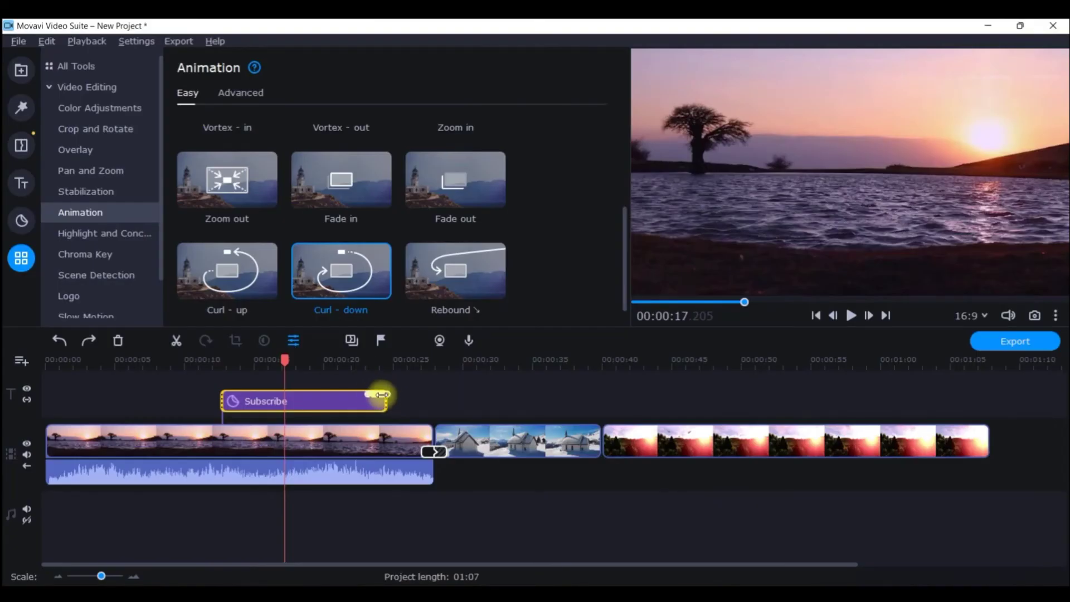
# Remove all Curl - down keyframes from the Subscribe sticker clip
pyautogui.click(378, 394)
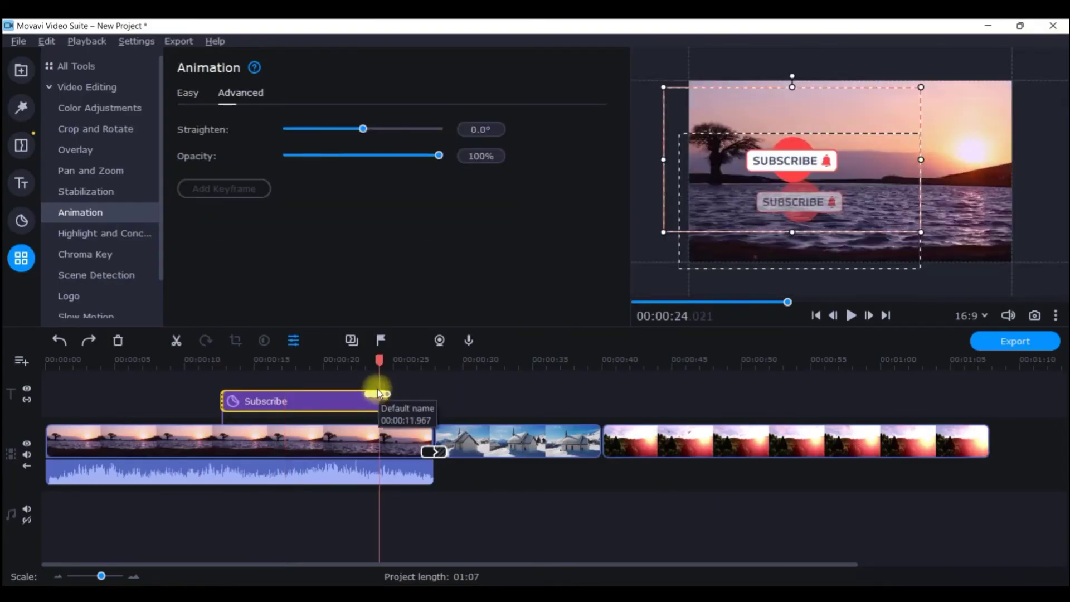
pyautogui.rightClick(378, 393)
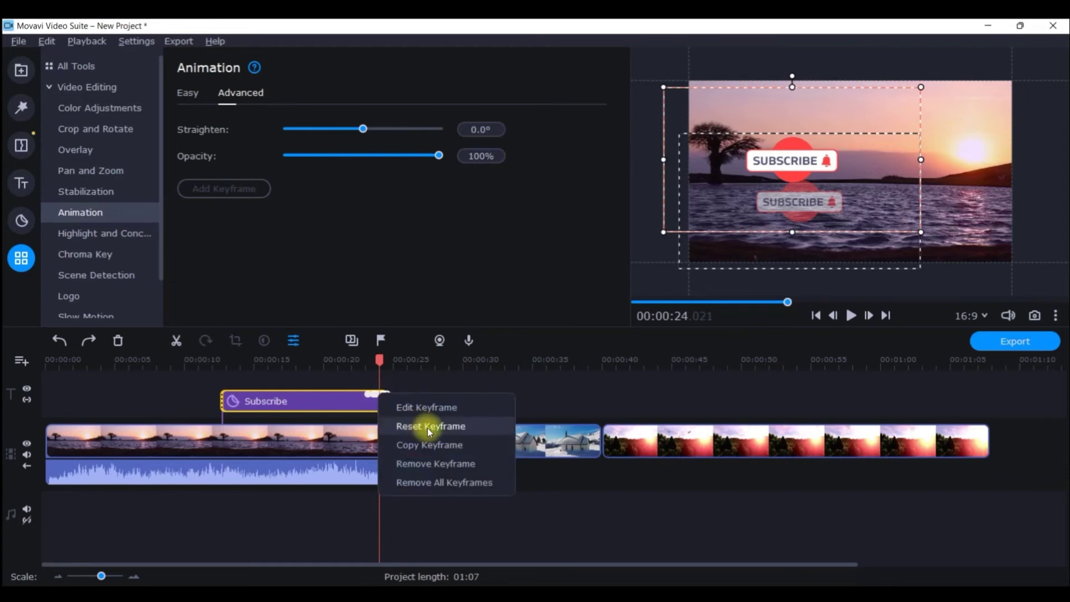
pyautogui.click(437, 477)
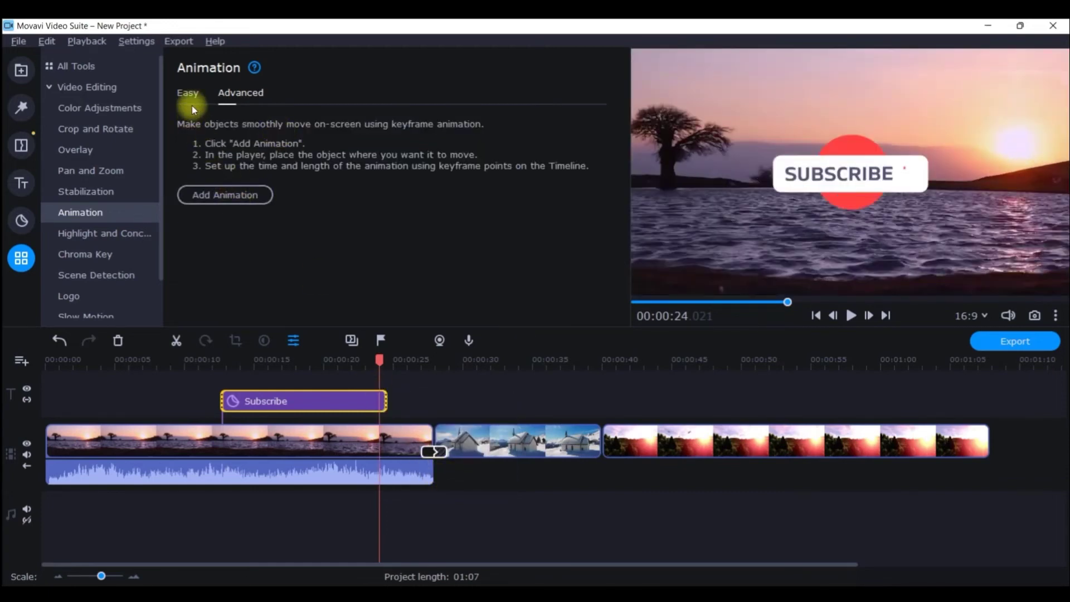
# Add a custom keyframe animation at the start of the Subscribe clip, with the sticker shrunk to about a third and centred at the start keyframe
pyautogui.moveTo(379, 361); pyautogui.dragTo(222, 363)
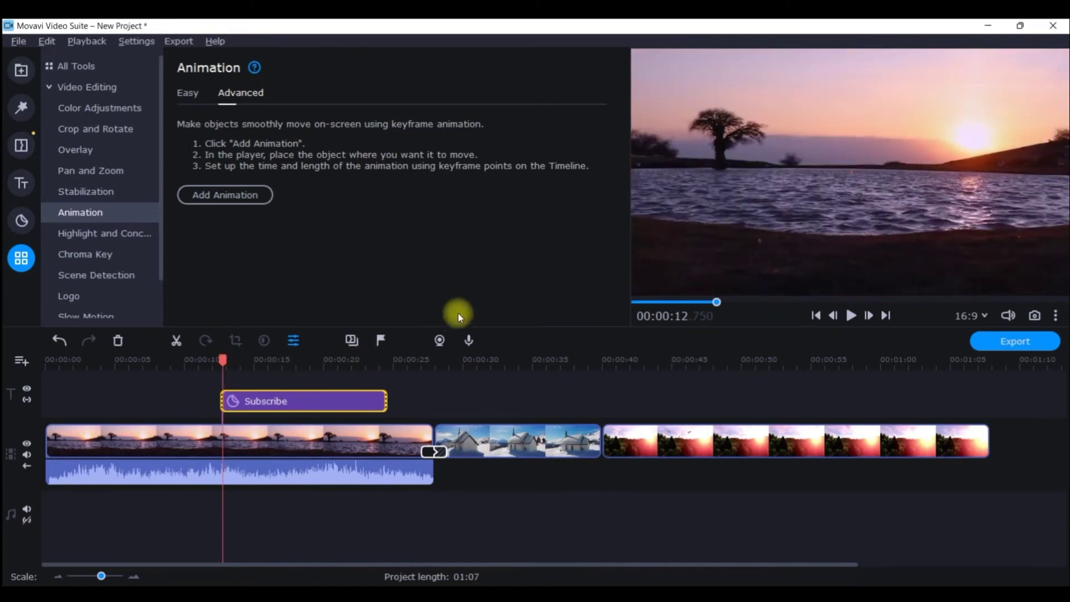
pyautogui.click(215, 200)
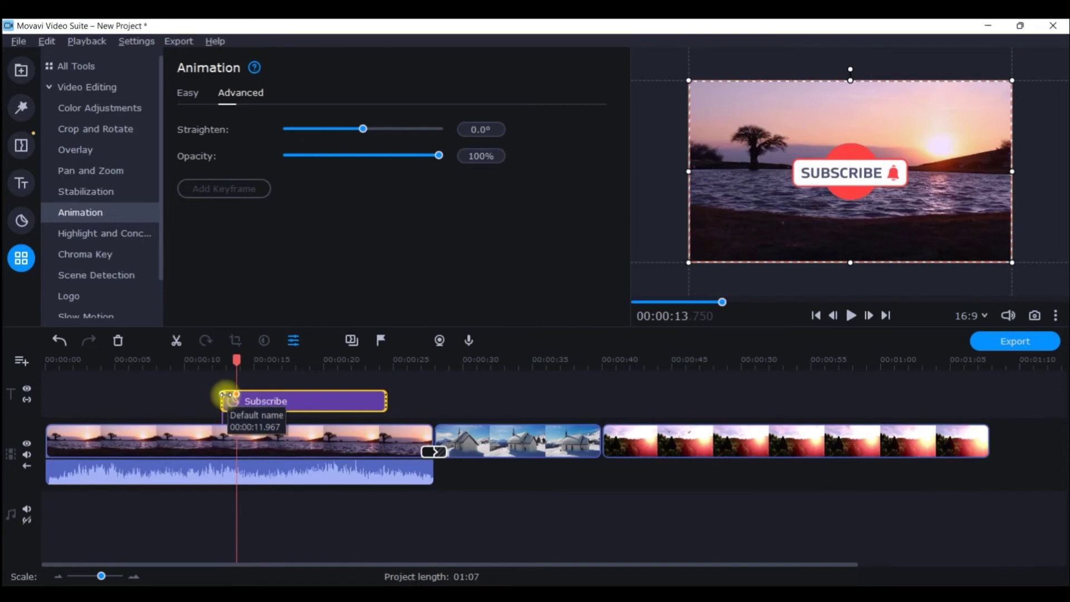
pyautogui.click(223, 395)
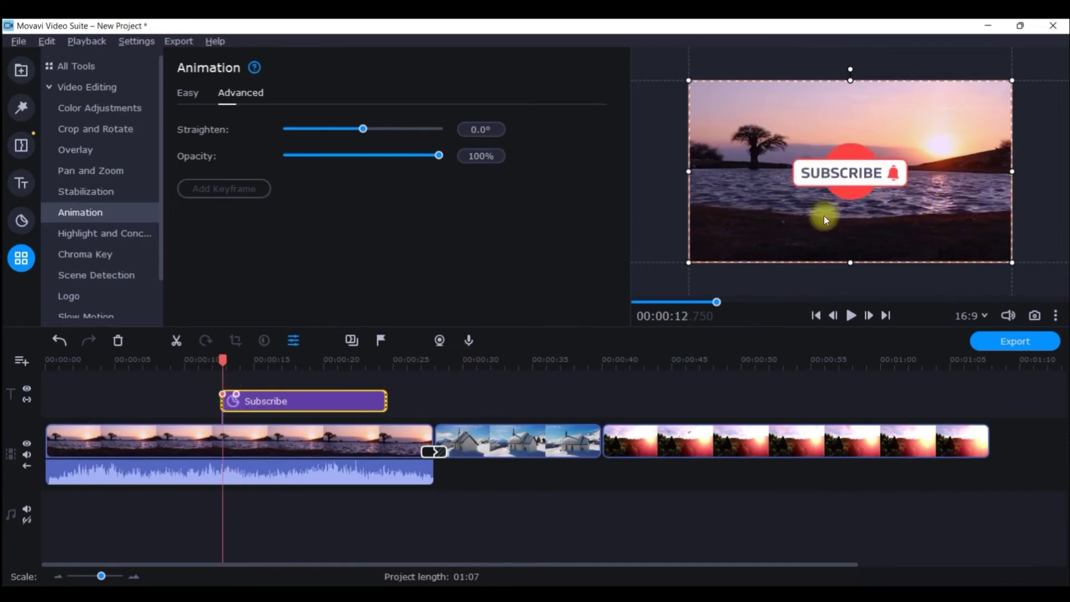
pyautogui.moveTo(684, 262); pyautogui.dragTo(848, 210)
pyautogui.moveTo(923, 150); pyautogui.dragTo(864, 193)
pyautogui.moveTo(956, 219); pyautogui.dragTo(872, 180)
pyautogui.moveTo(824, 144); pyautogui.dragTo(855, 169)
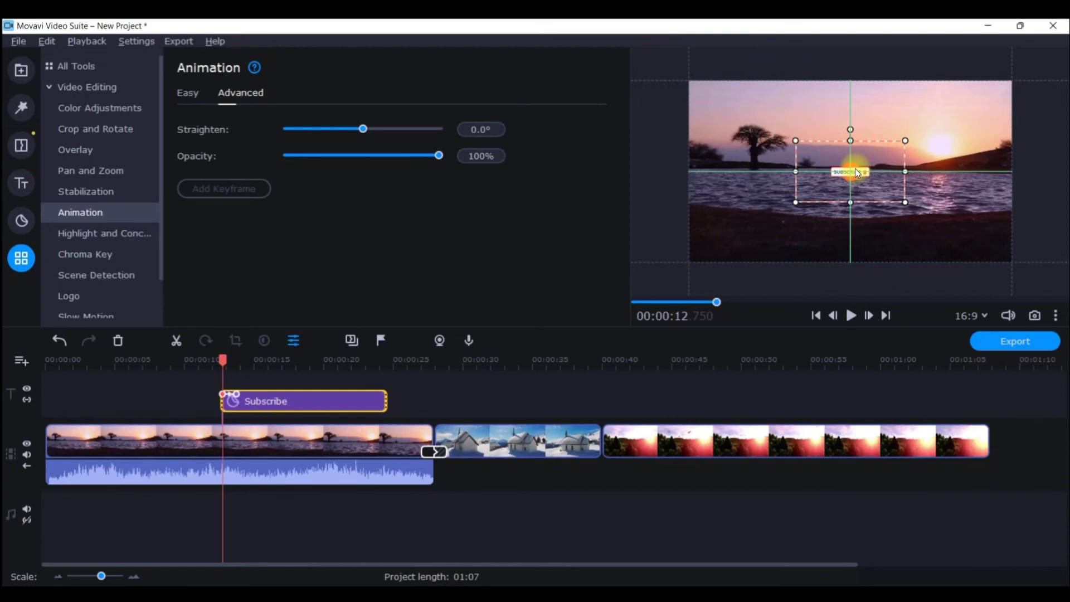
pyautogui.moveTo(855, 169); pyautogui.dragTo(854, 168)
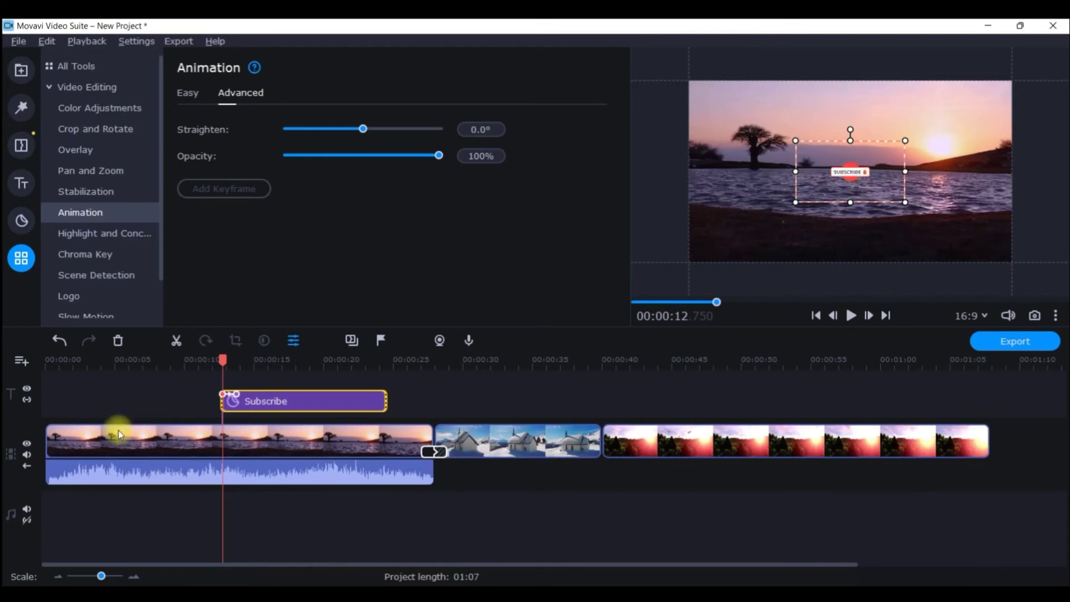
# Enlarge the Subscribe sticker at the second keyframe so its bounding box extends slightly beyond the video frame, keeping it centred
pyautogui.click(233, 400)
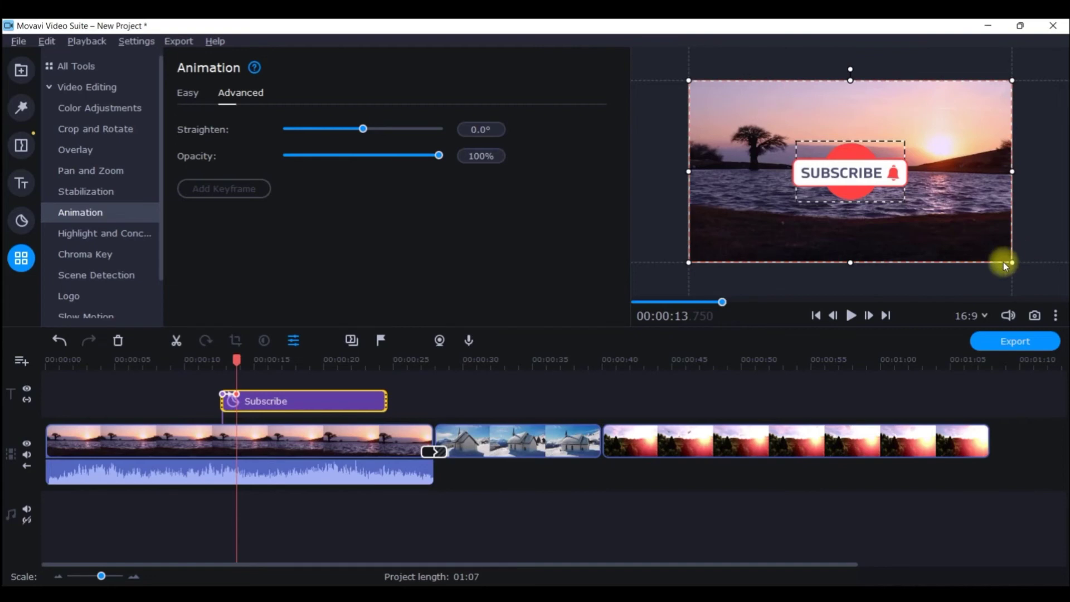
pyautogui.moveTo(1008, 263); pyautogui.dragTo(1046, 290)
pyautogui.moveTo(914, 222); pyautogui.dragTo(923, 215)
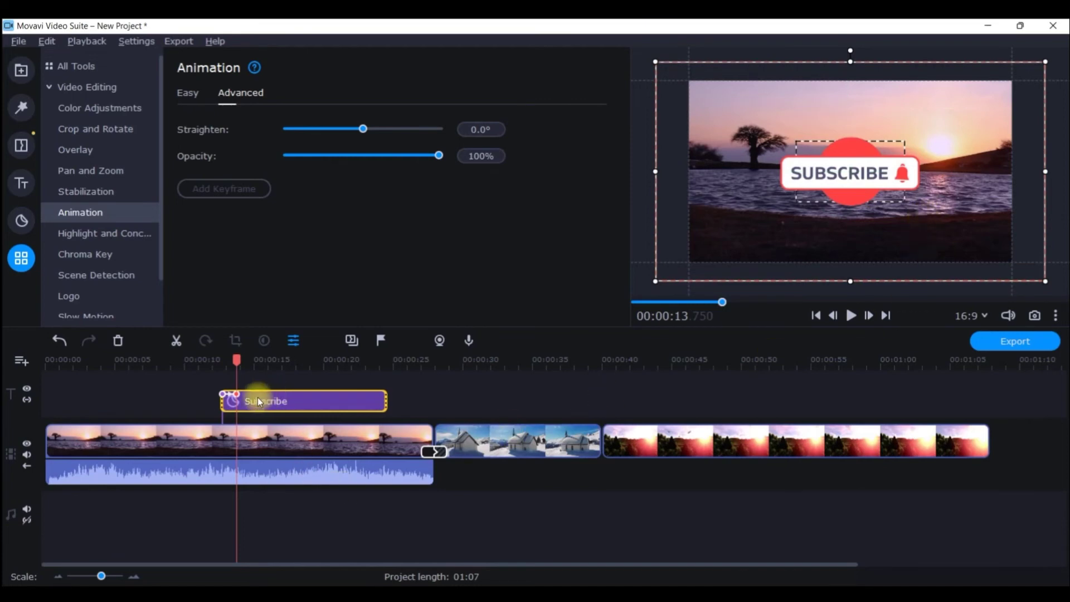
# Add a third animation keyframe to the Subscribe clip and position it at about 00:00:14.550
pyautogui.rightClick(237, 393)
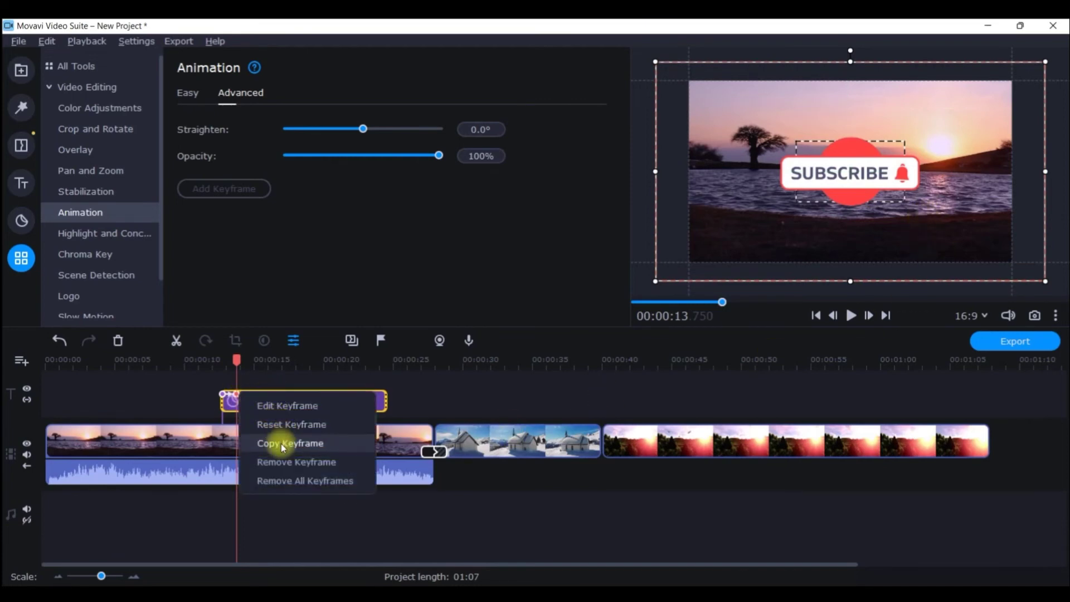
pyautogui.click(224, 425)
pyautogui.rightClick(254, 397)
pyautogui.moveTo(316, 245)
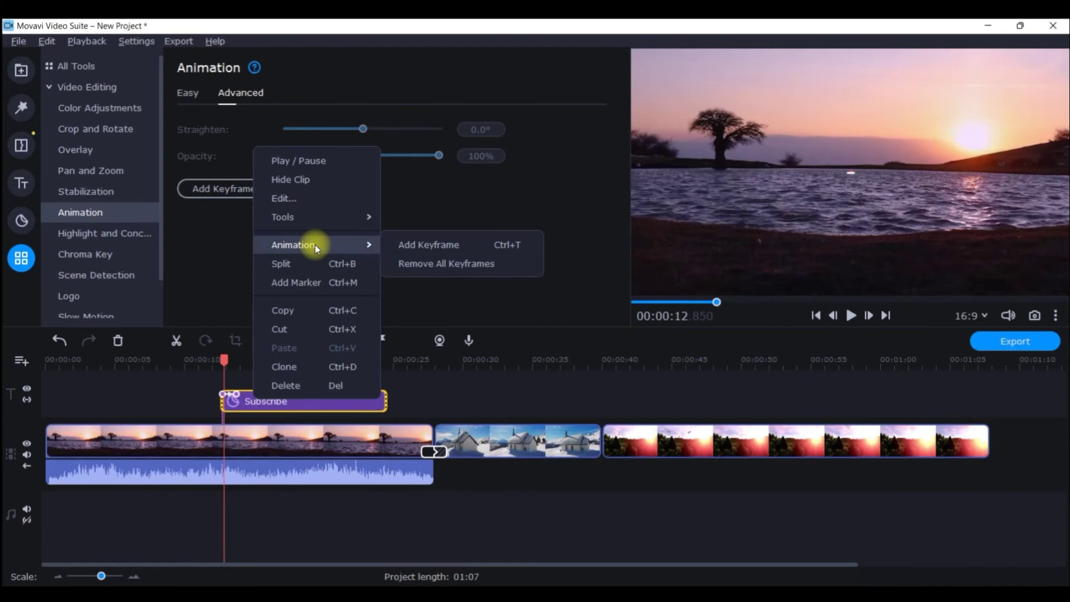
pyautogui.click(467, 244)
pyautogui.moveTo(253, 394); pyautogui.dragTo(247, 395)
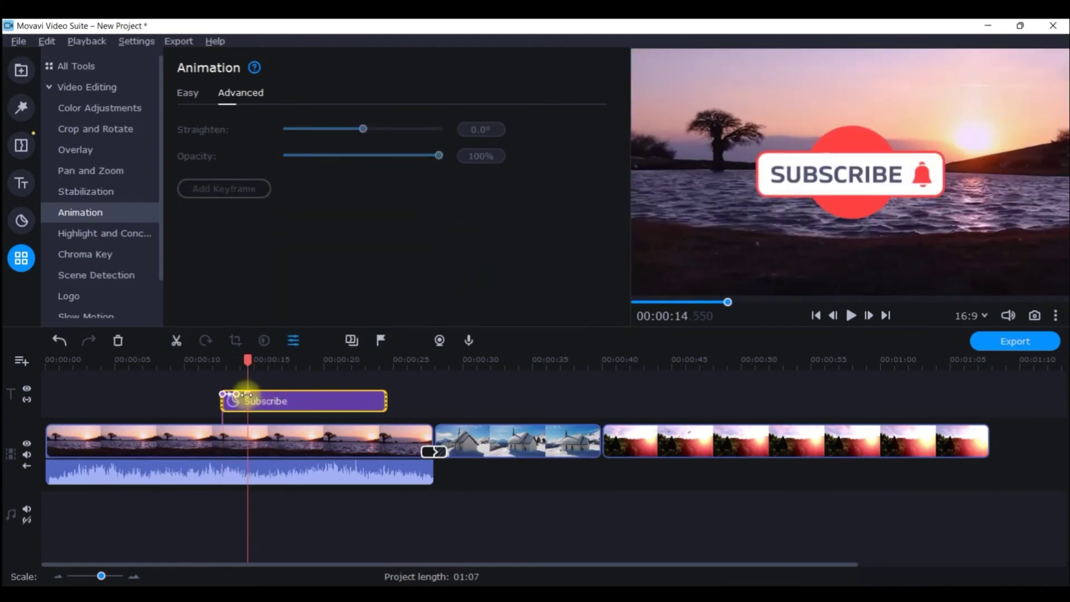
# Enlarge the Subscribe sticker further at the third keyframe and reposition it over the horizontal centre of the frame
pyautogui.click(247, 394)
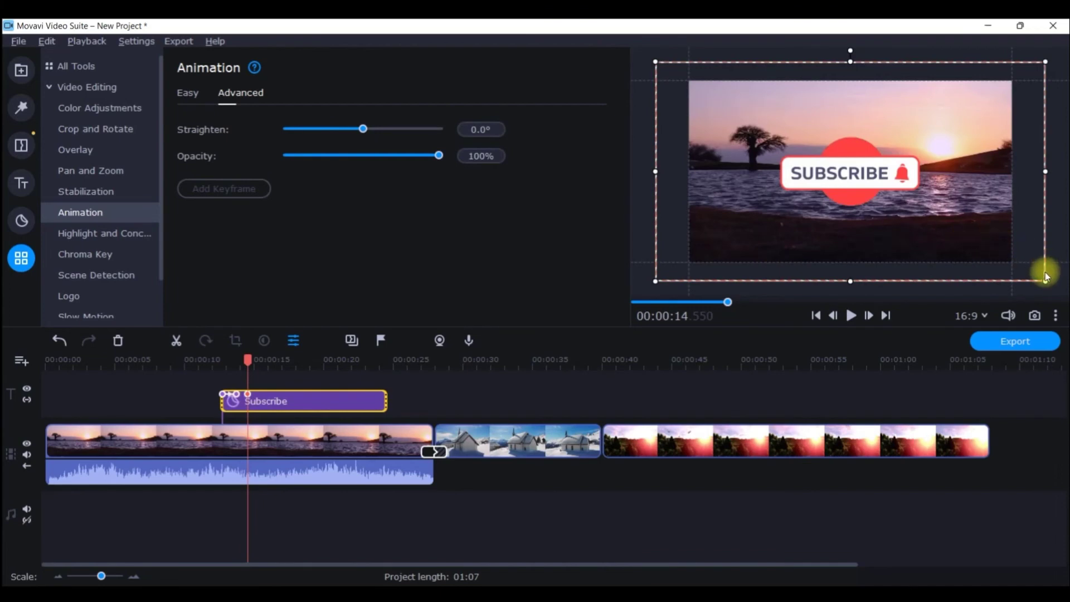
pyautogui.moveTo(1043, 275); pyautogui.dragTo(851, 186)
pyautogui.moveTo(632, 173); pyautogui.dragTo(526, 208)
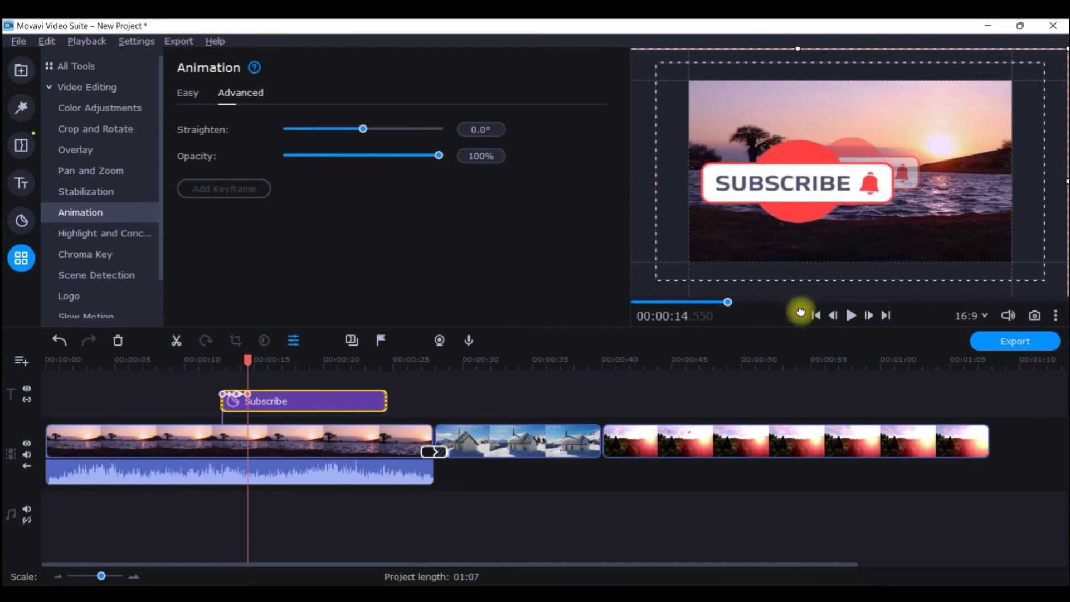
pyautogui.moveTo(885, 191); pyautogui.dragTo(871, 192)
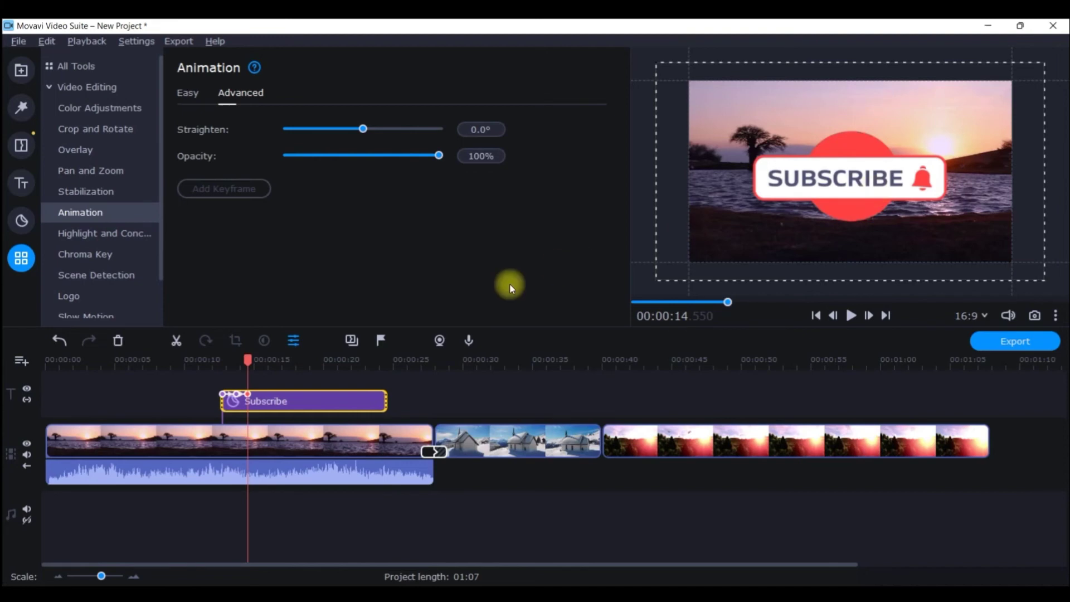
# Play the custom sticker animation from about 00:00:12.450 in the unpinned, maximized player, then dock the player and pause
pyautogui.moveTo(248, 361); pyautogui.dragTo(219, 362)
pyautogui.click(1056, 313)
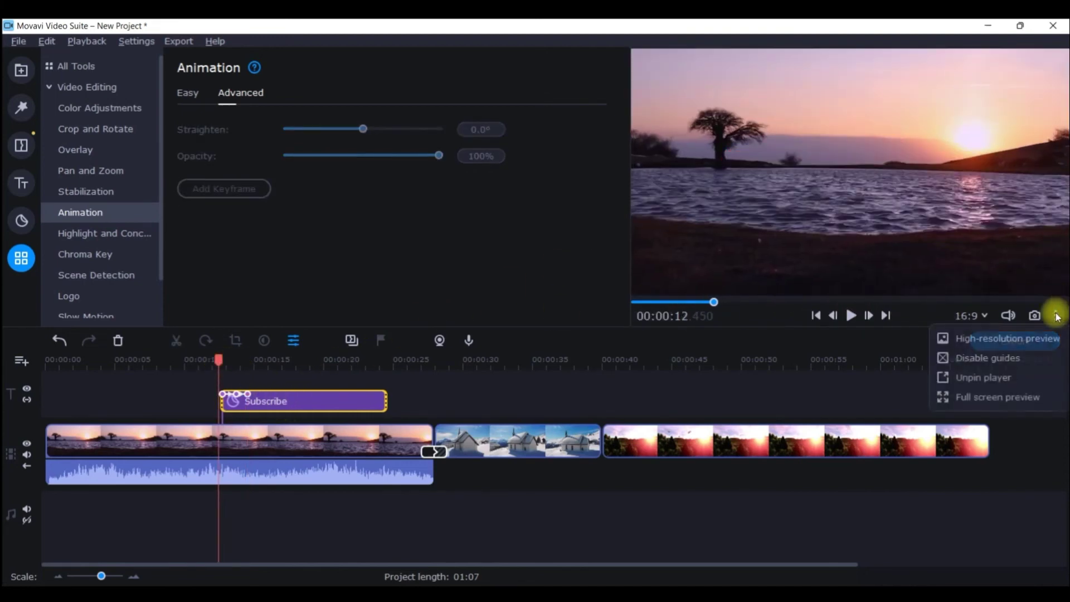
pyautogui.click(977, 380)
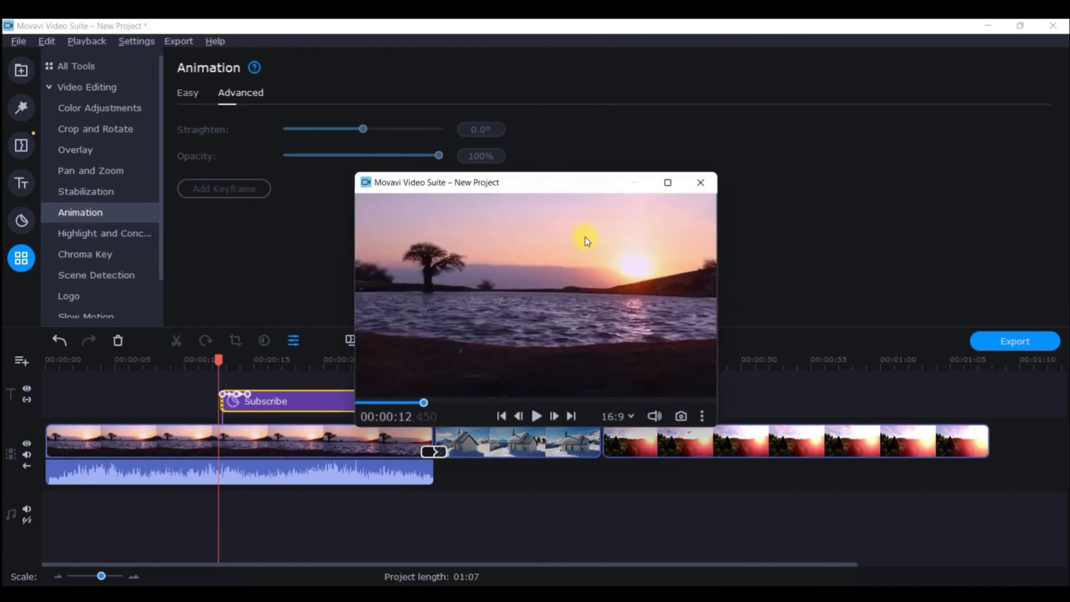
pyautogui.click(668, 183)
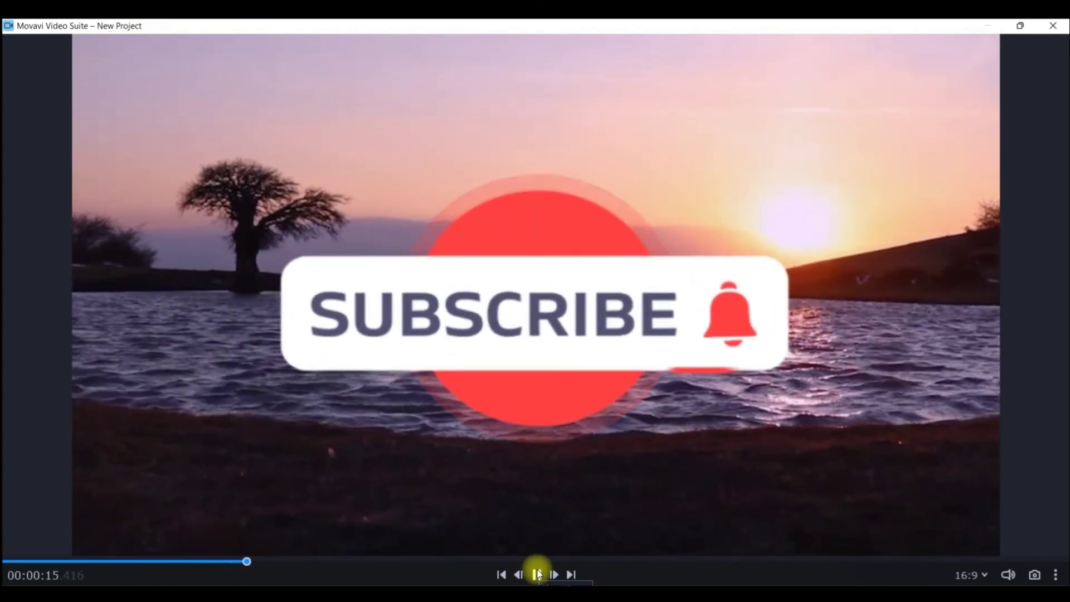
pyautogui.click(1056, 26)
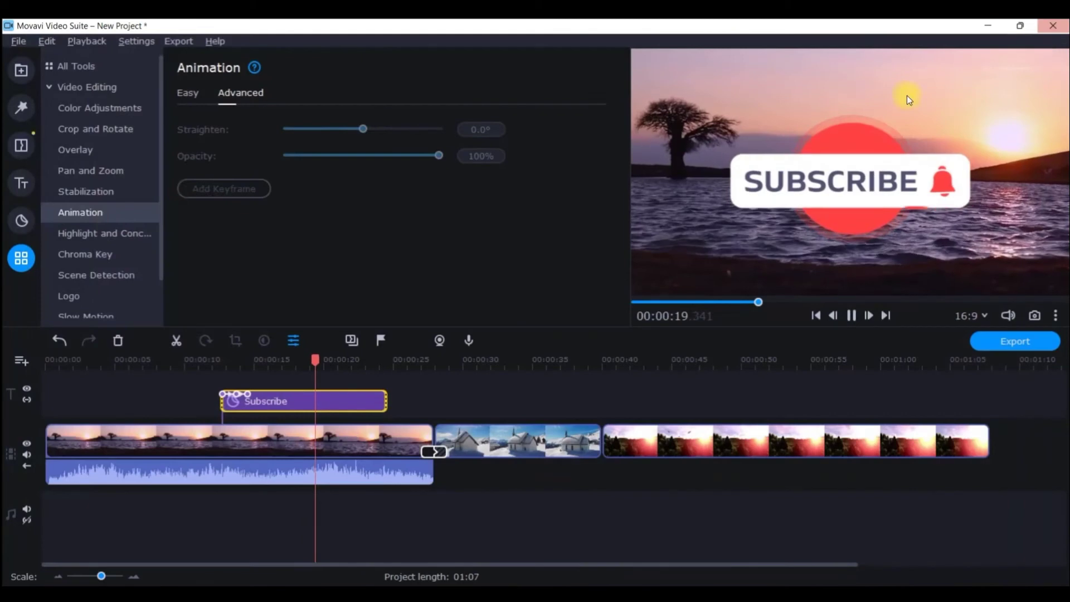
pyautogui.click(849, 315)
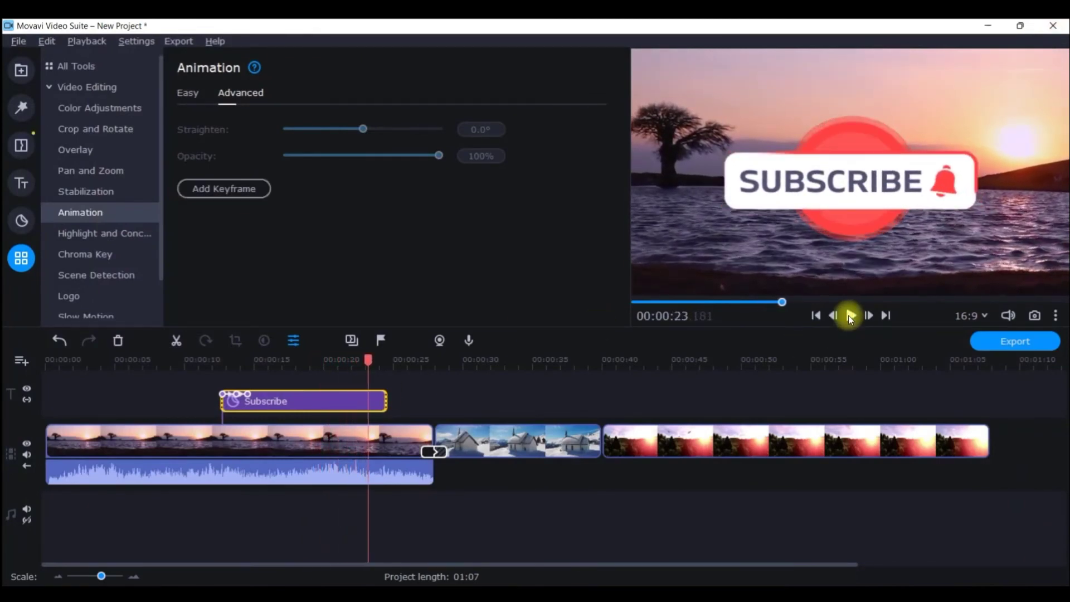
# Apply the Zoom out animation near the end of the Subscribe clip and play the sticker's full animation from just before the clip's start
pyautogui.click(247, 393)
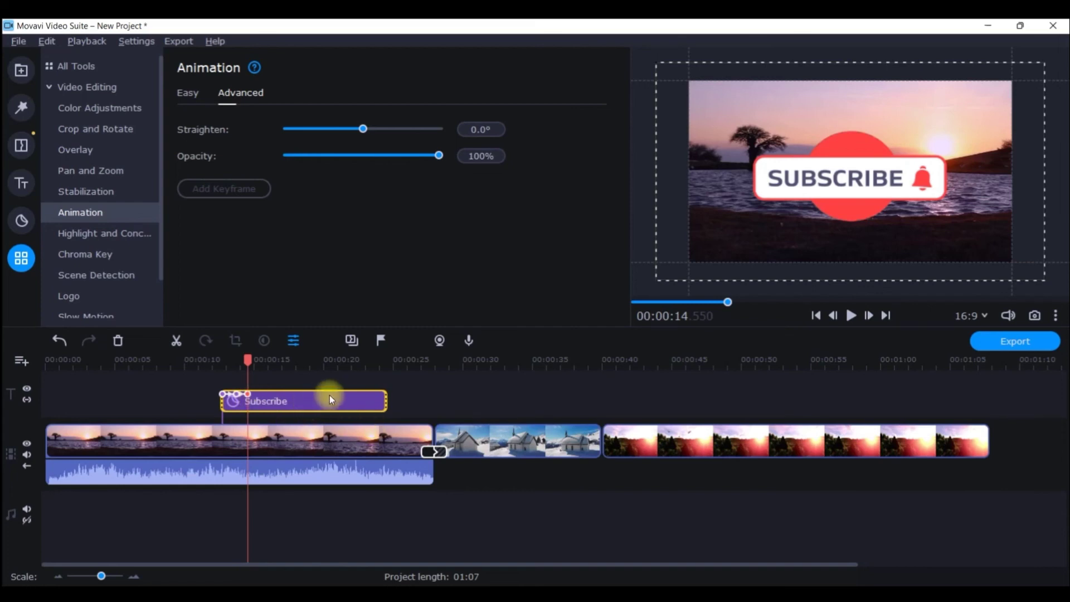
pyautogui.click(369, 395)
pyautogui.moveTo(370, 365); pyautogui.dragTo(349, 370)
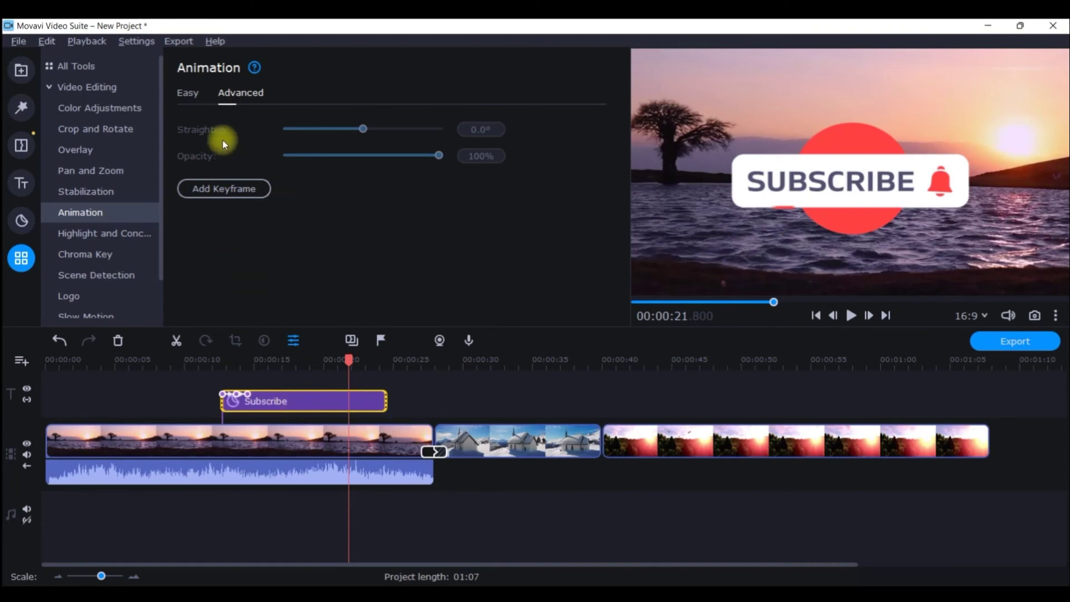
pyautogui.click(192, 93)
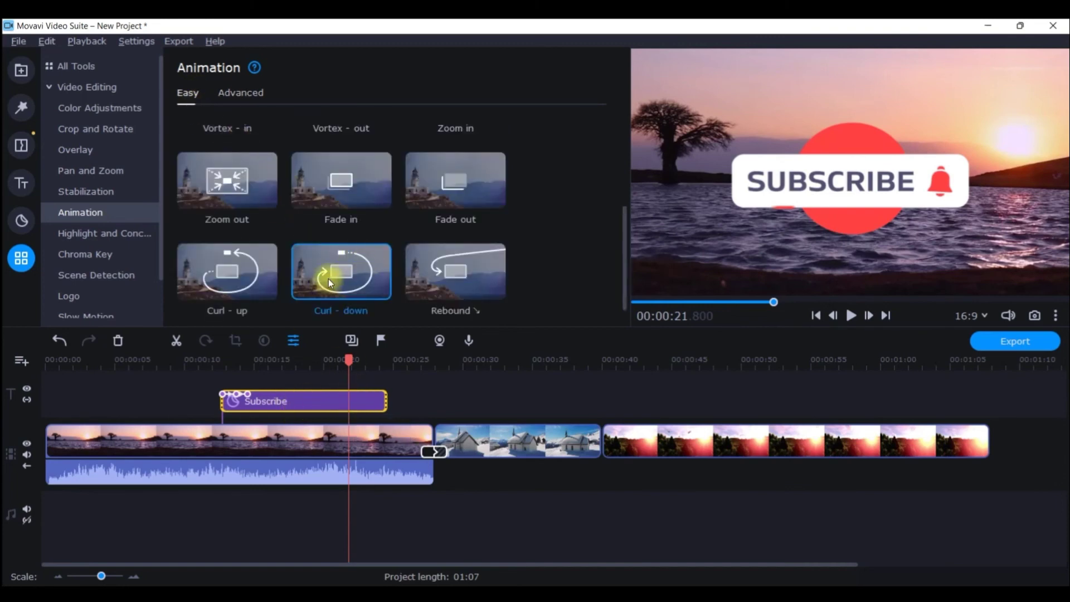
pyautogui.scroll(1, 273, 186)
pyautogui.moveTo(262, 197); pyautogui.dragTo(365, 396)
pyautogui.moveTo(360, 353); pyautogui.dragTo(216, 359)
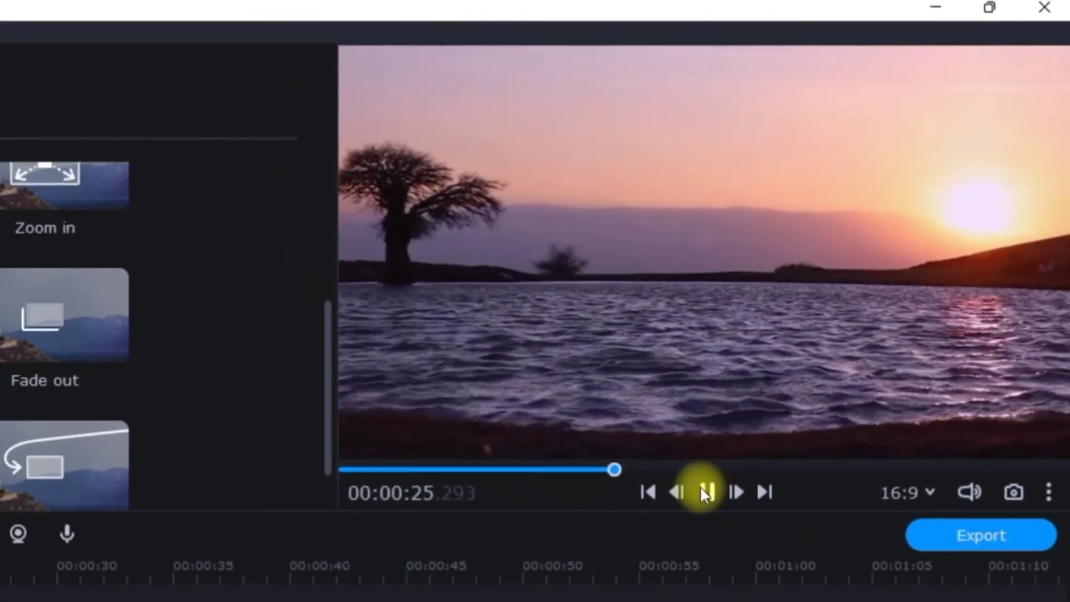
pyautogui.click(673, 532)
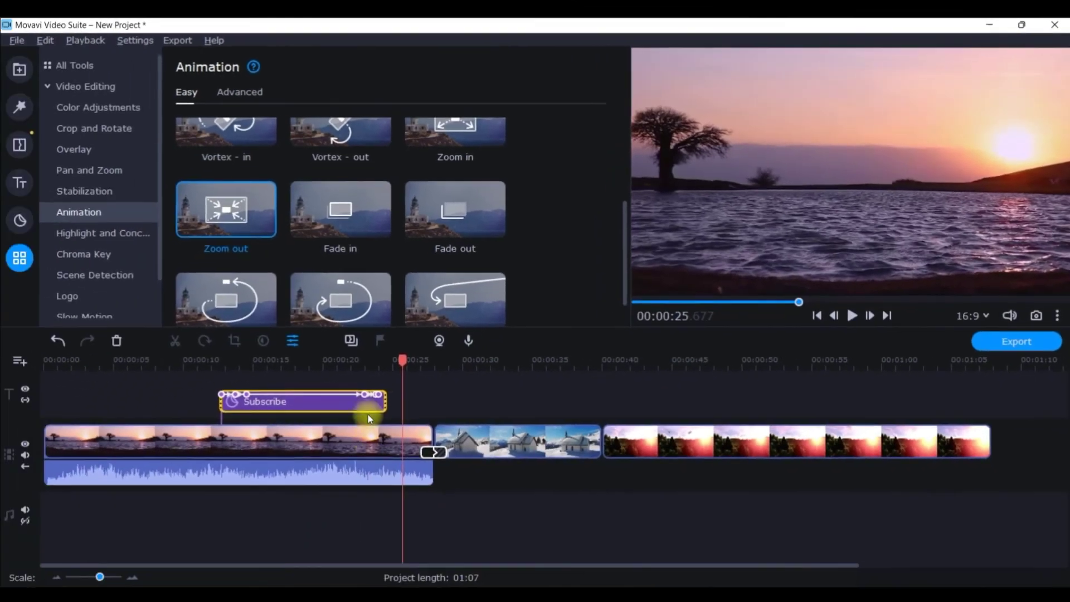
# Move the last animation keyframe of the Subscribe clip to the clip's end, at about 00:00:24.499
pyautogui.moveTo(402, 362); pyautogui.dragTo(218, 380)
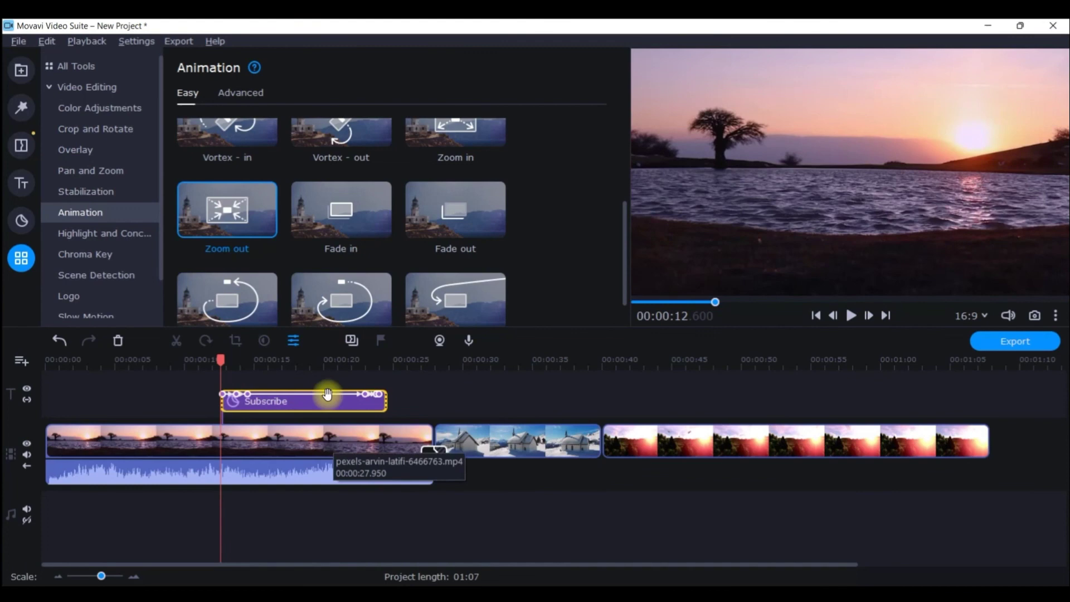
pyautogui.click(379, 394)
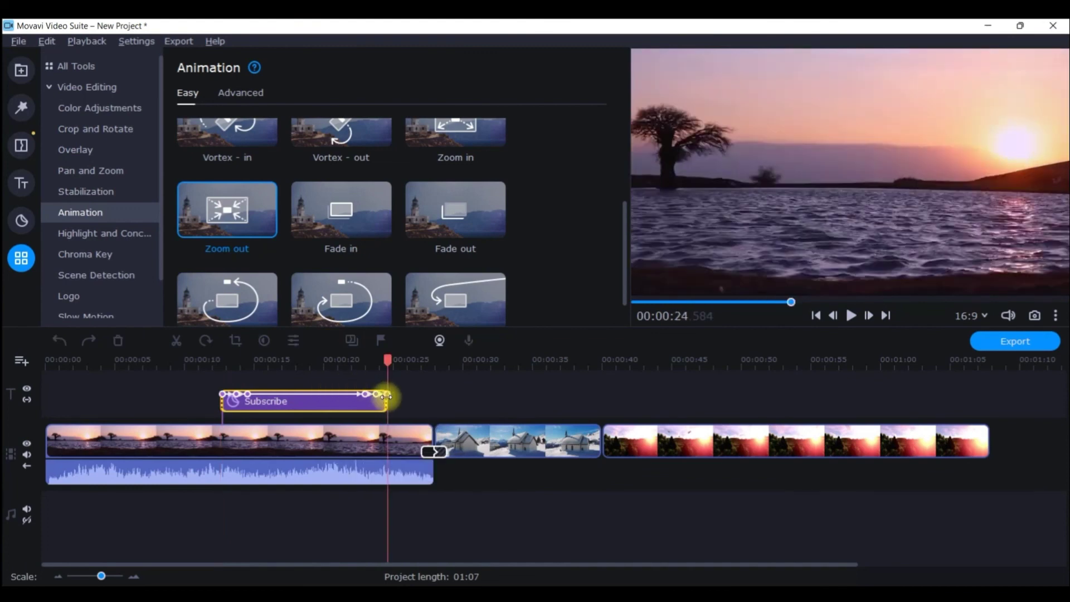
pyautogui.click(231, 201)
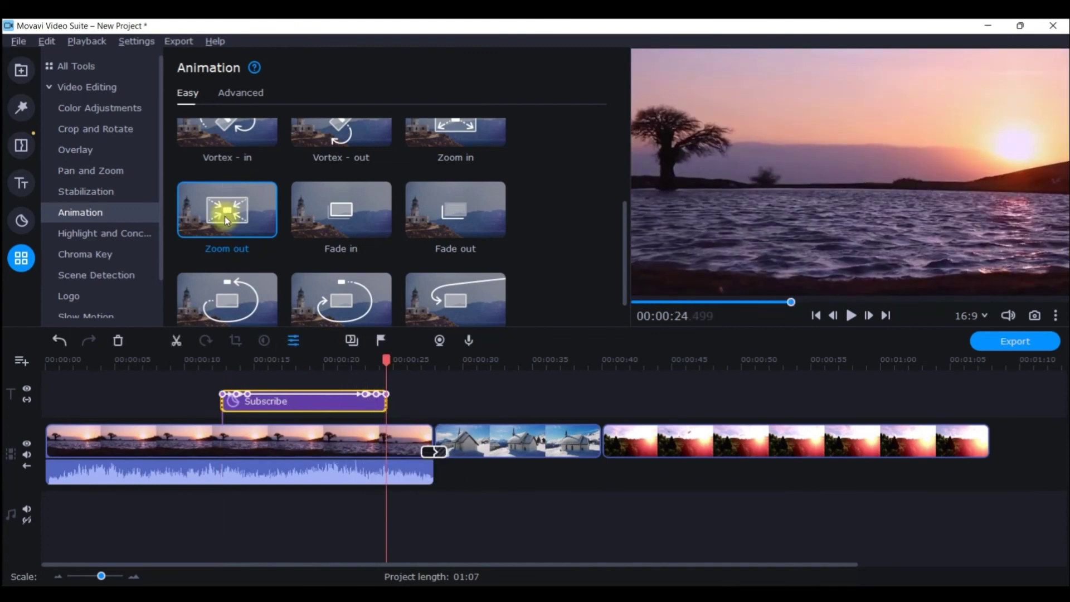
pyautogui.scroll(1, 239, 234)
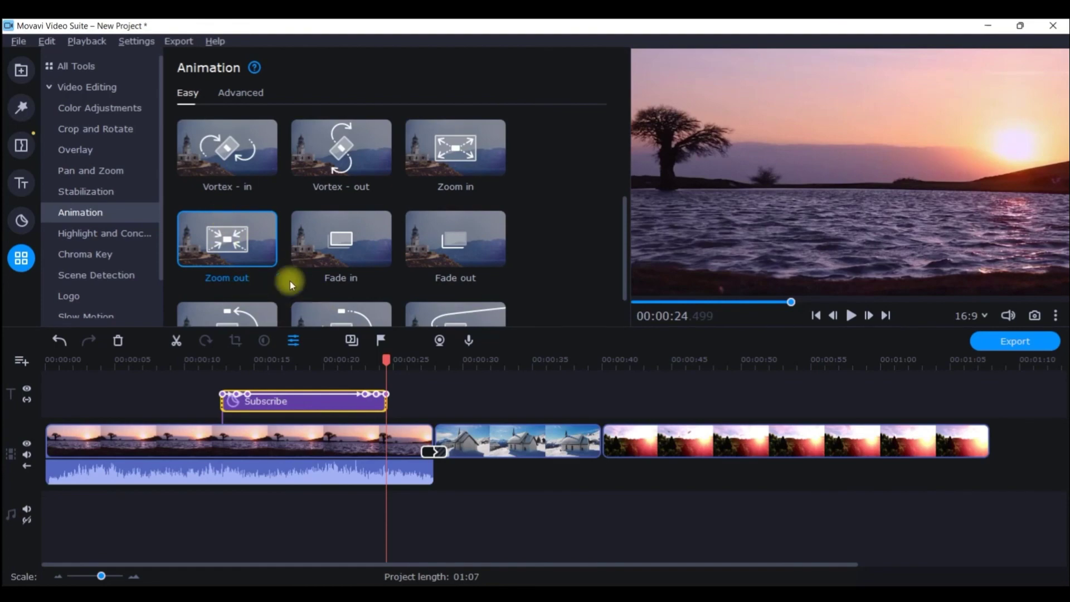
# Replay the Subscribe sticker's full animation in the unpinned player from just before the clip's start, then dock the player and pause
pyautogui.click(1056, 316)
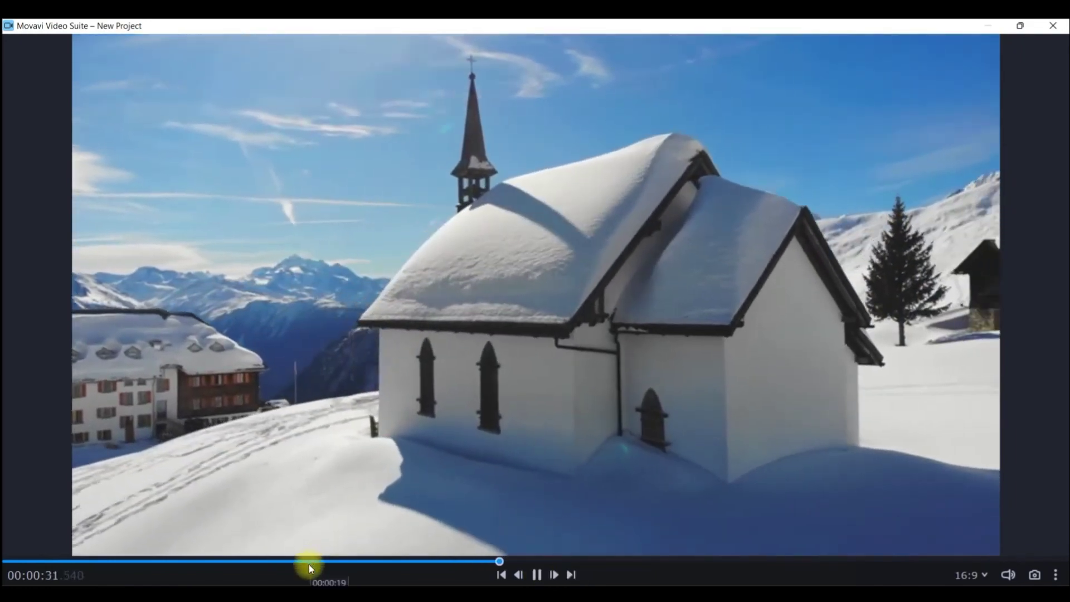
pyautogui.click(316, 561)
pyautogui.moveTo(317, 561); pyautogui.dragTo(195, 561)
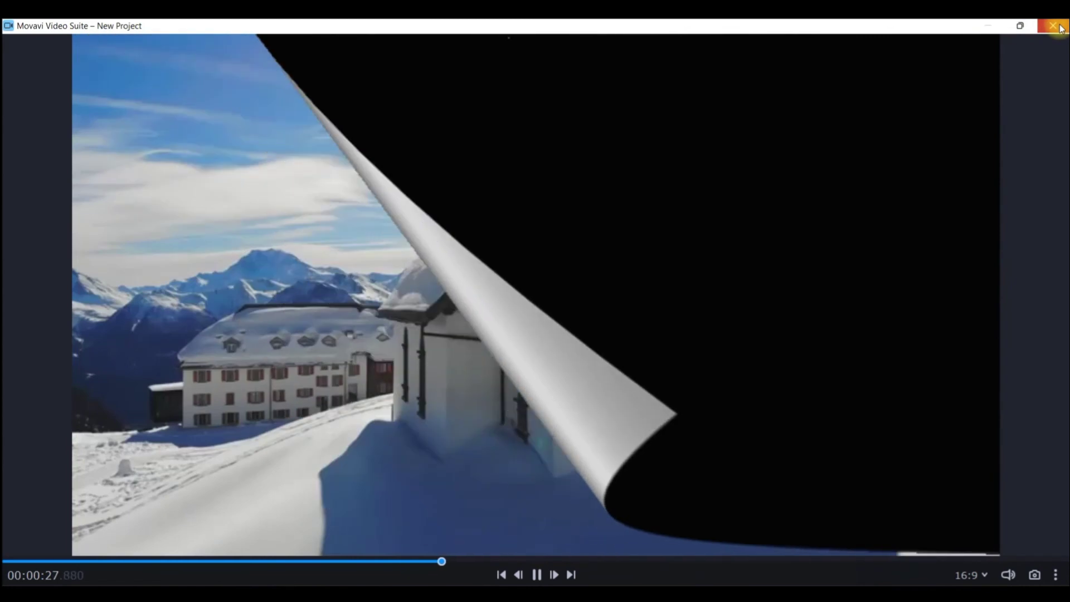
pyautogui.click(1052, 25)
pyautogui.click(851, 316)
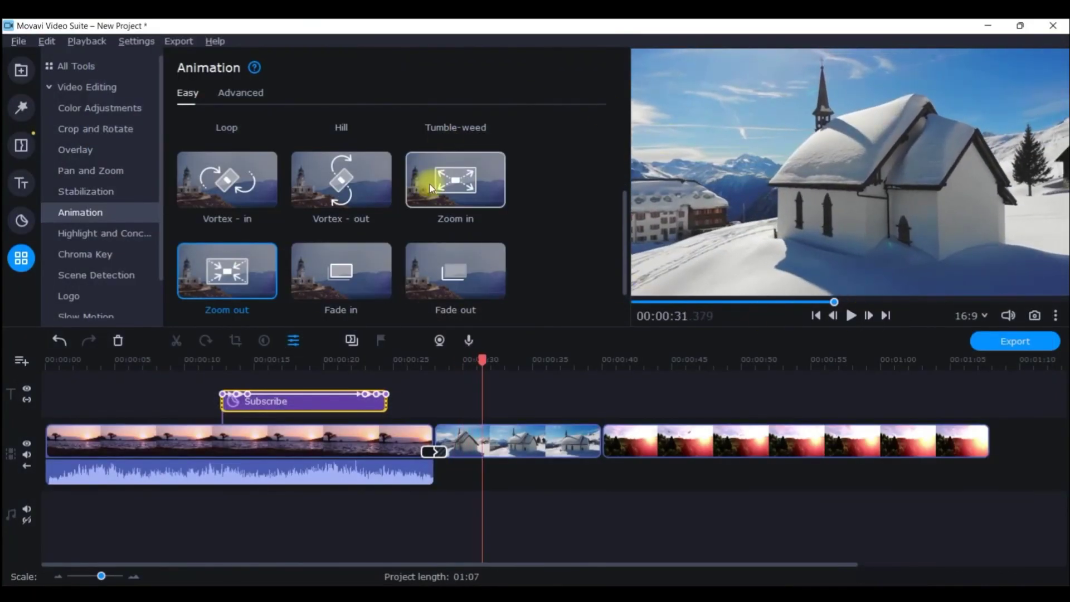